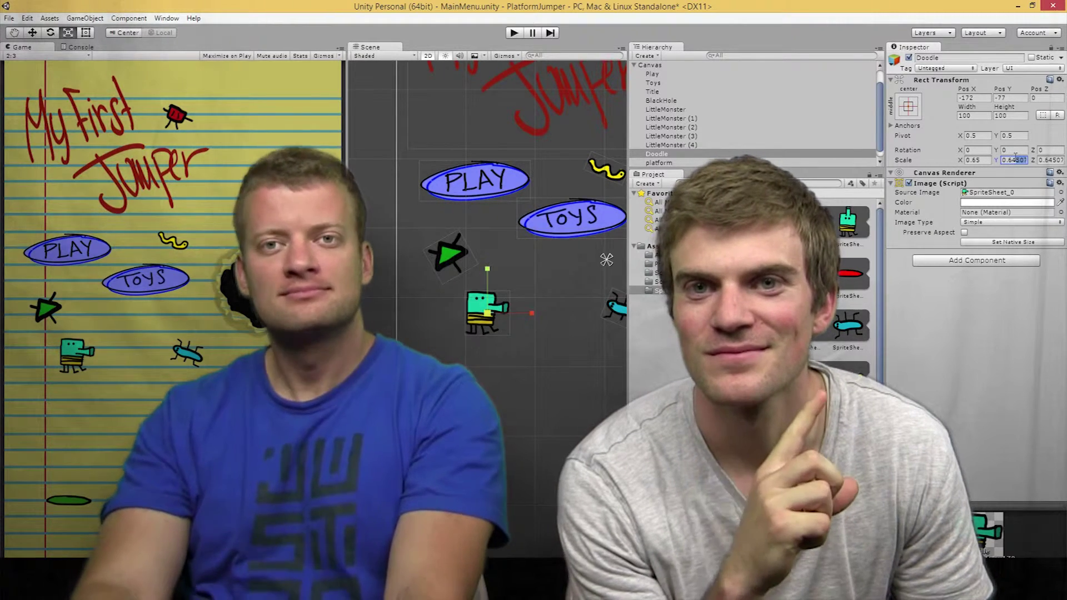
Set the Doodle's Y and Z scale to 0.64, then duplicate the Doodle in the Hierarchy
{"action": "left_click", "coordinate": [1054, 160]}
{"action": "key", "text": "BackSpace"}
{"action": "key", "text": "BackSpace"}
{"action": "key", "text": "BackSpace"}
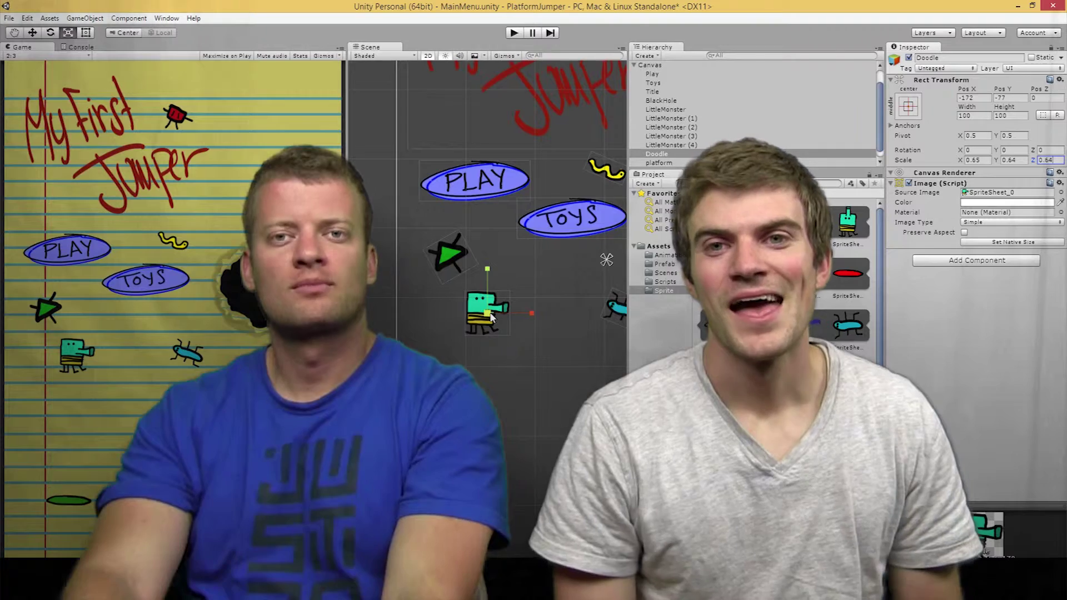
{"action": "scroll", "coordinate": [492, 317], "scroll_direction": "down", "scroll_amount": 2}
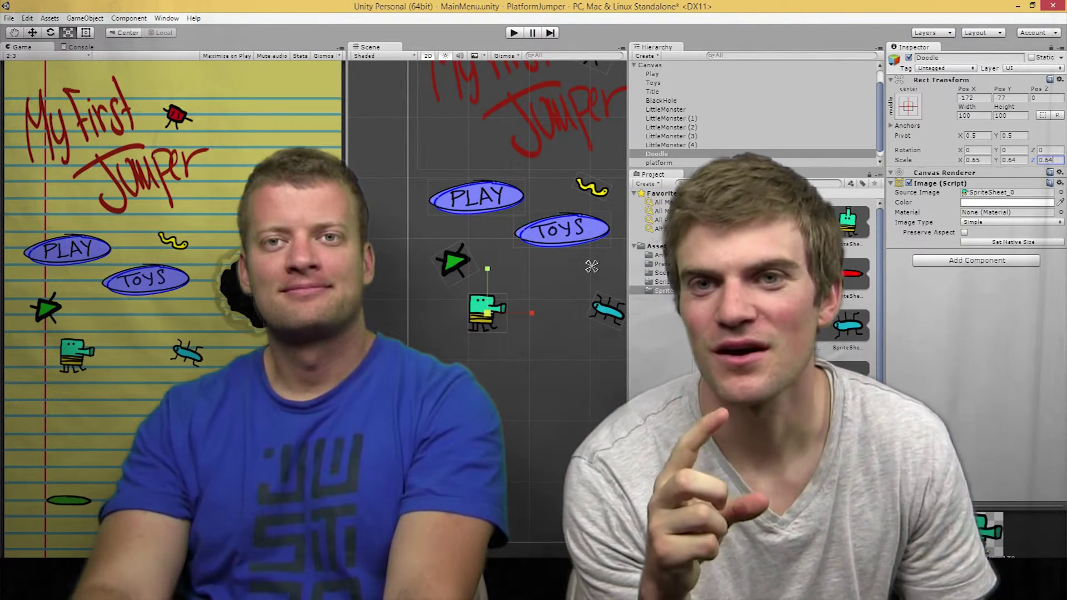
{"action": "right_click", "coordinate": [661, 154]}
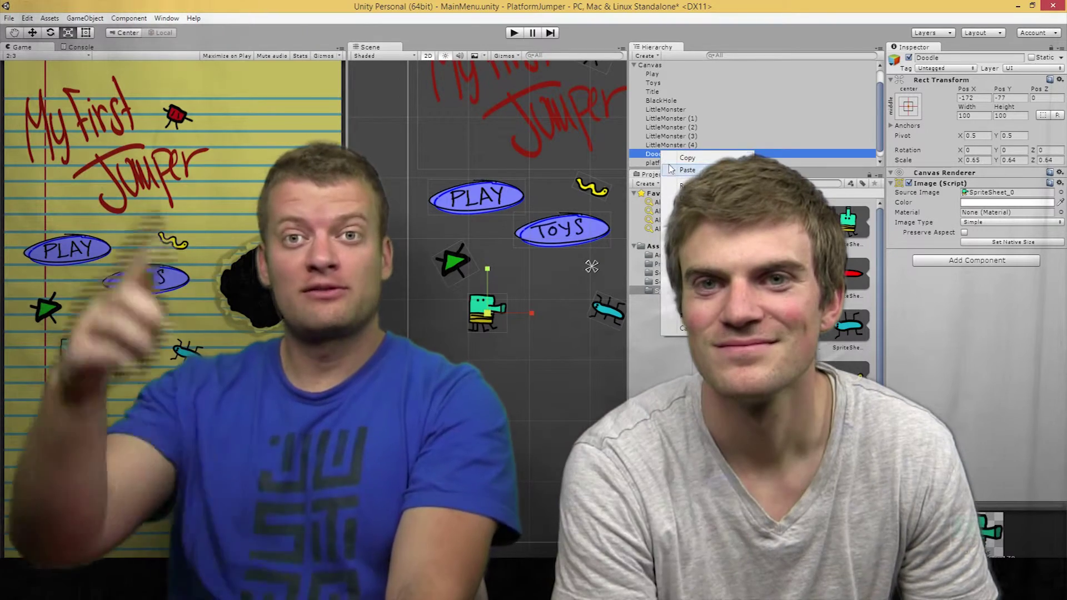
{"action": "left_click", "coordinate": [689, 197]}
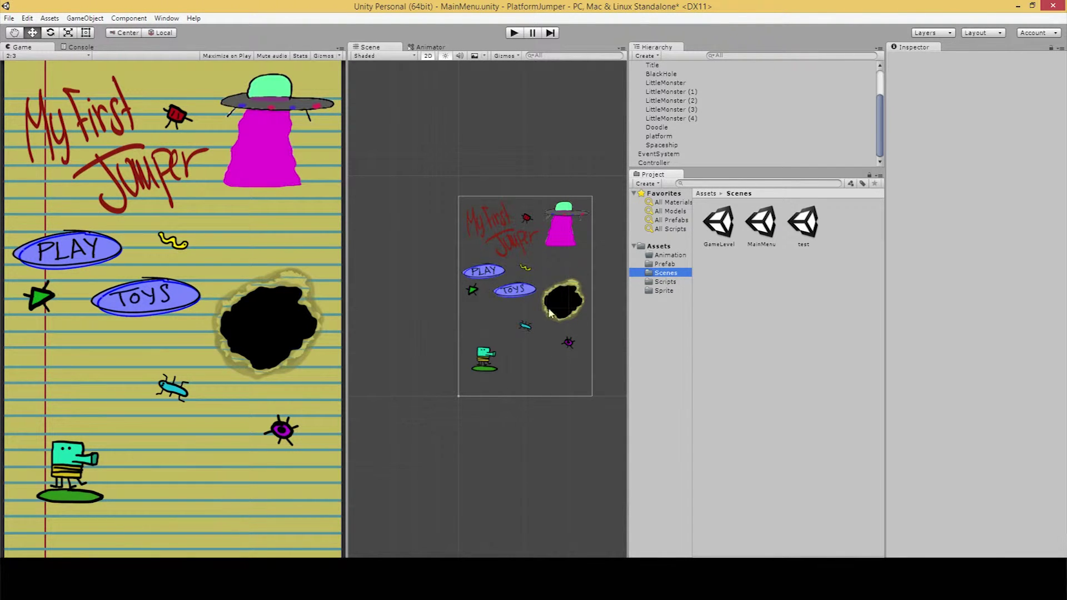
Create a Sprite folder under Assets, open the Animation folder, and select the Doodle
{"action": "left_click", "coordinate": [658, 256]}
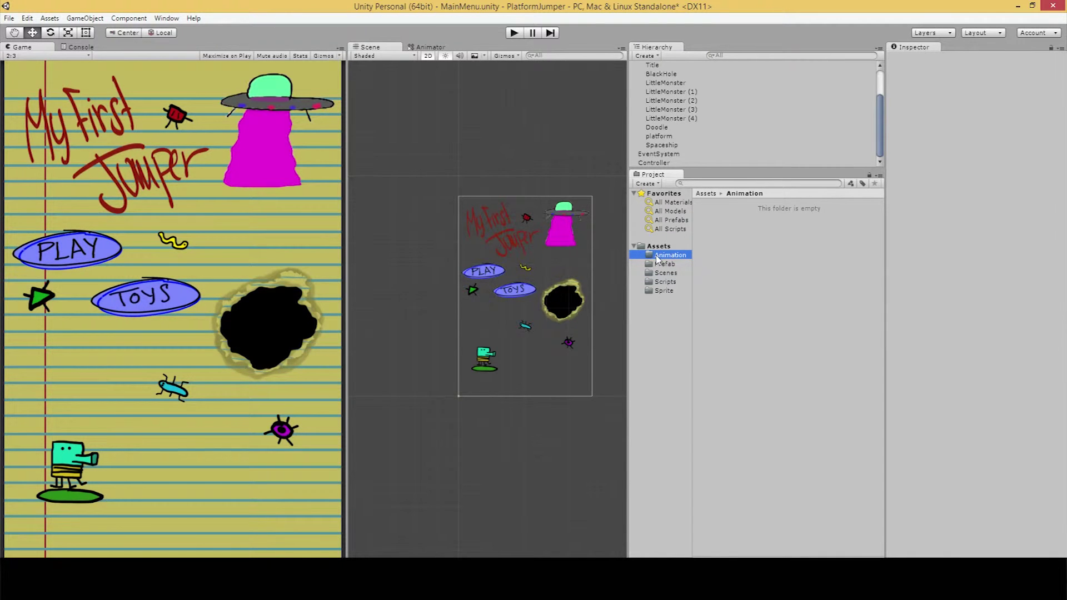
{"action": "left_click", "coordinate": [659, 247]}
{"action": "right_click", "coordinate": [660, 248]}
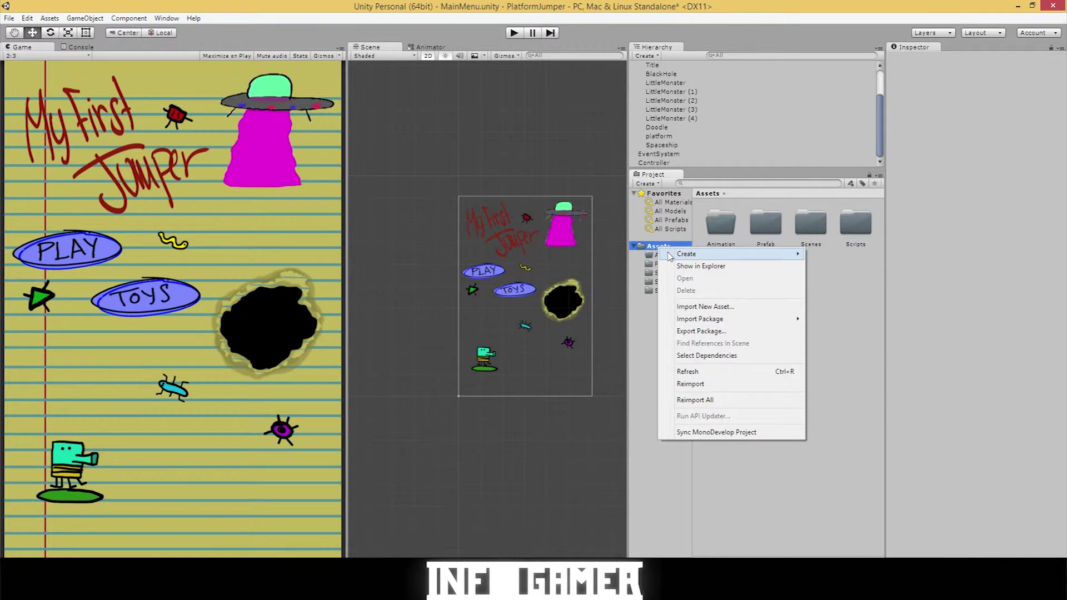
{"action": "mouse_move", "coordinate": [673, 256]}
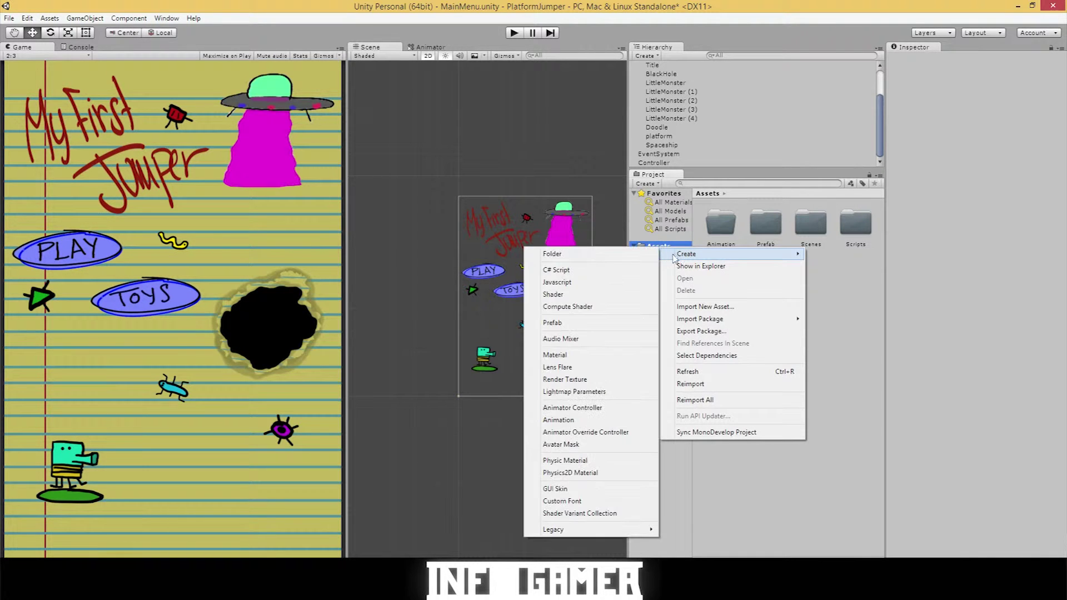
{"action": "left_click", "coordinate": [637, 255]}
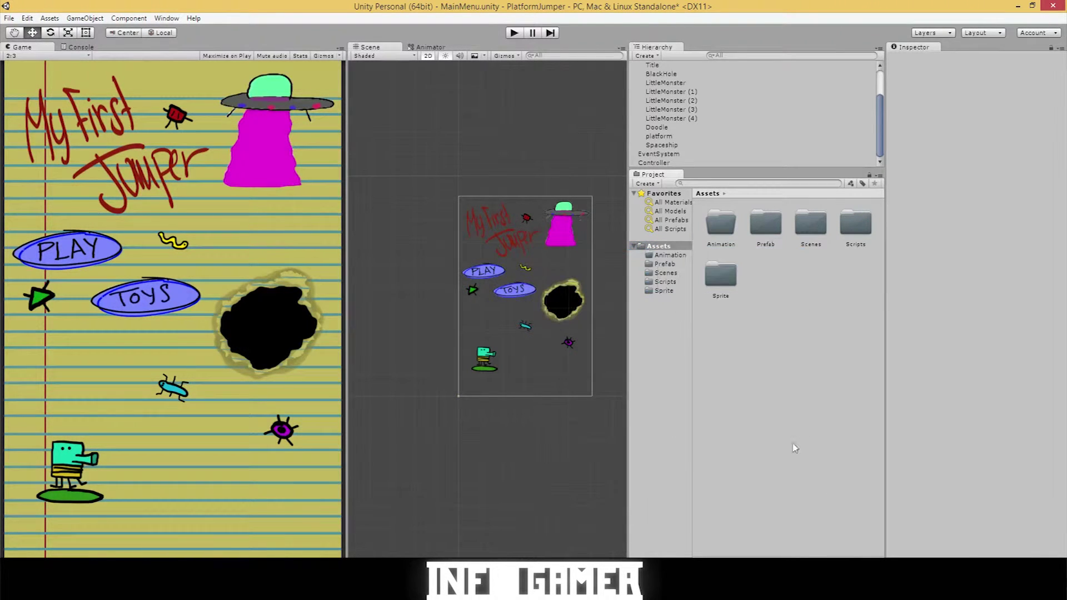
{"action": "left_click", "coordinate": [680, 256]}
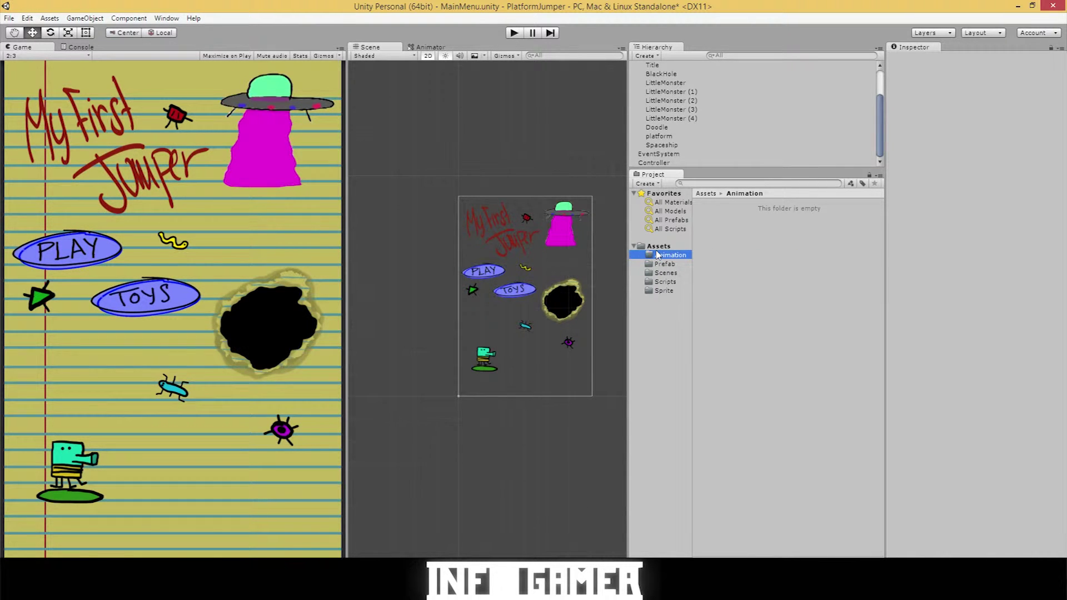
{"action": "left_click", "coordinate": [490, 353]}
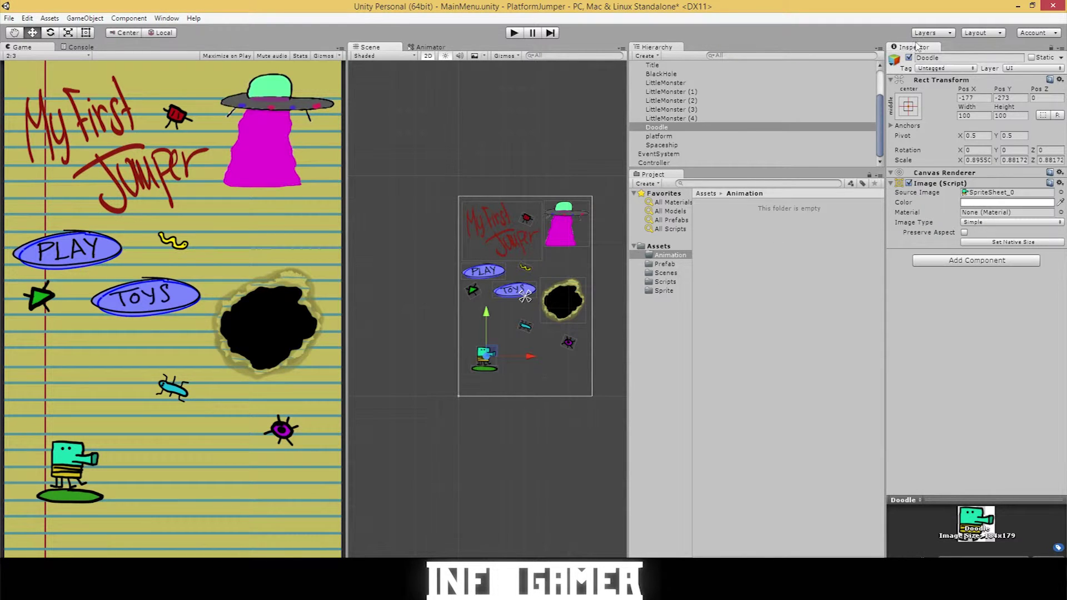
Add a Miscellaneous > Animation component to the Doodle in the Inspector
{"action": "left_click", "coordinate": [980, 268]}
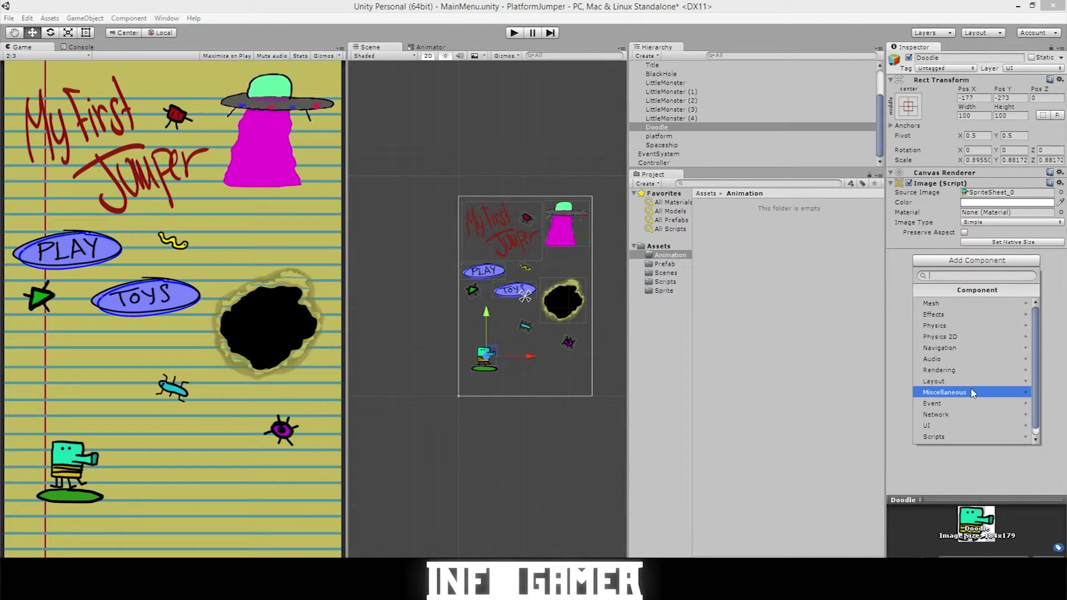
{"action": "left_click", "coordinate": [972, 392]}
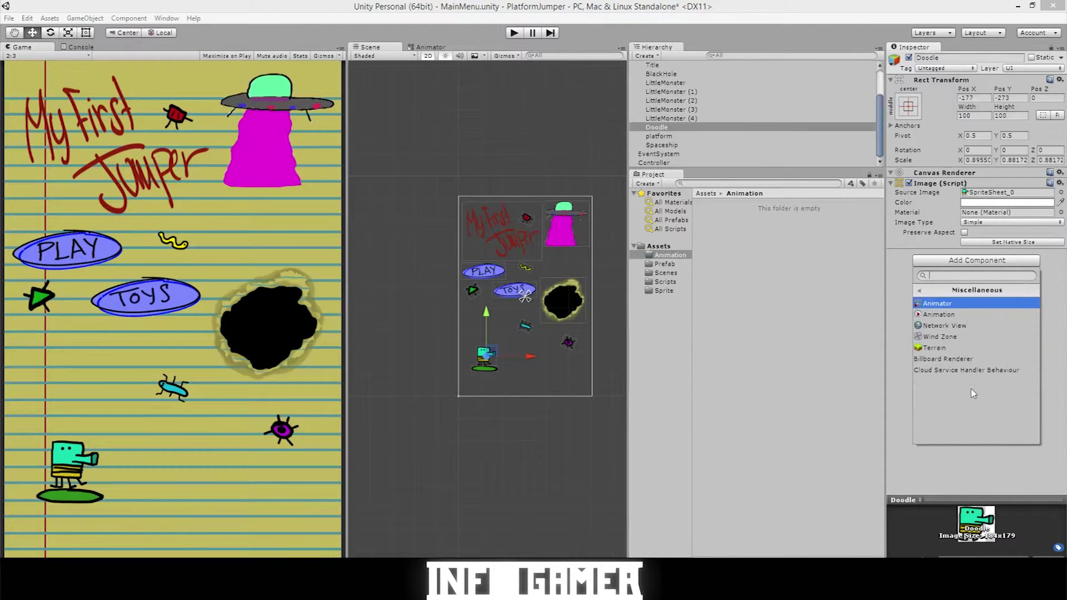
{"action": "left_click", "coordinate": [964, 319]}
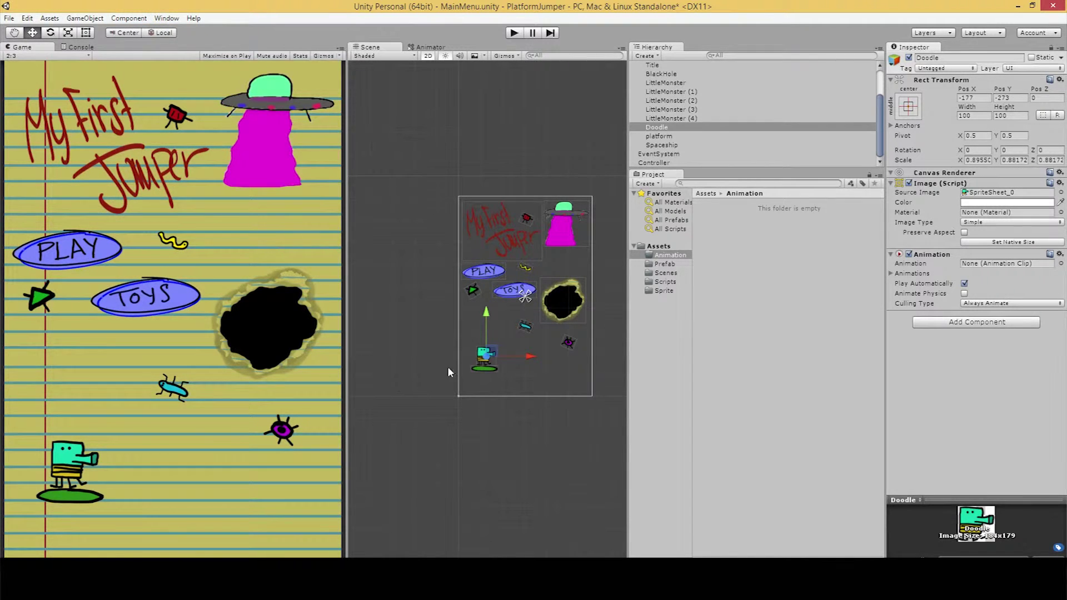
{"action": "left_click", "coordinate": [167, 18]}
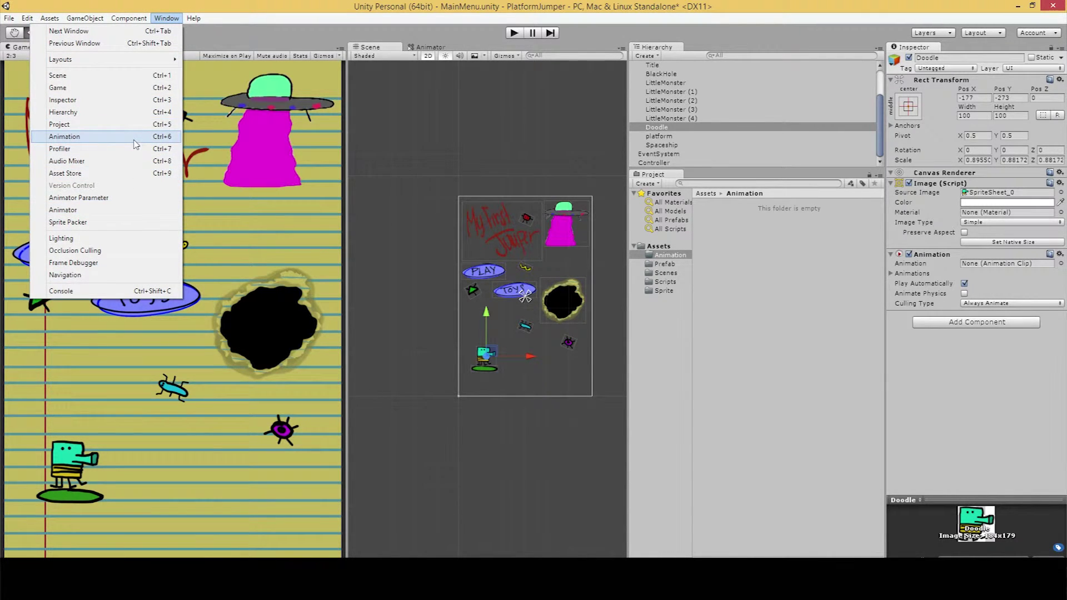
Open the Animation window and save a new clip named DoodleJump in the Animation folder
{"action": "left_click", "coordinate": [135, 139]}
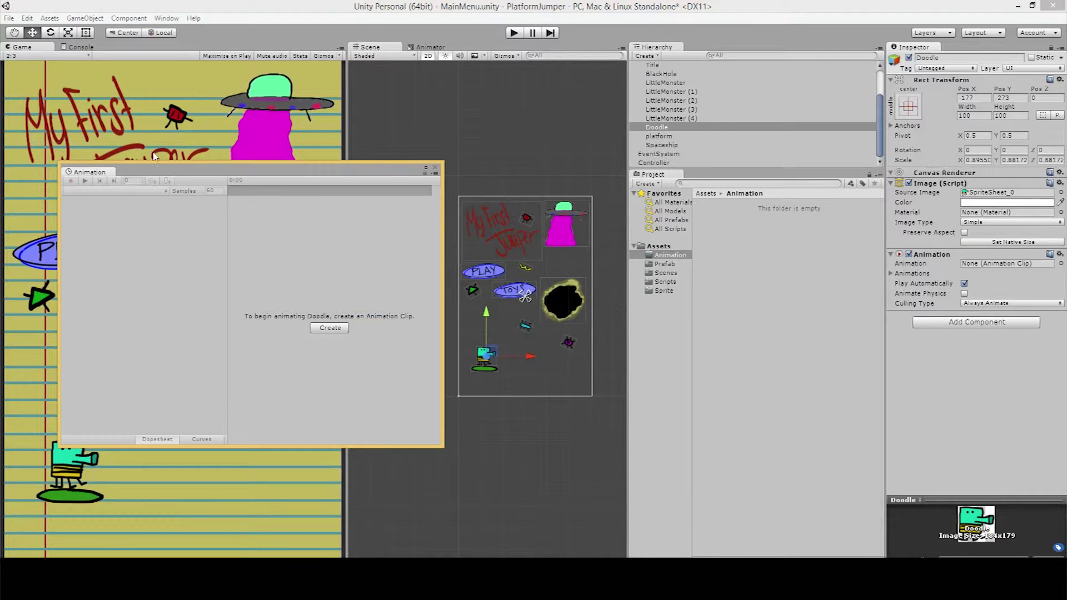
{"action": "left_click_drag", "start_coordinate": [308, 176], "coordinate": [845, 186]}
{"action": "left_click", "coordinate": [866, 336]}
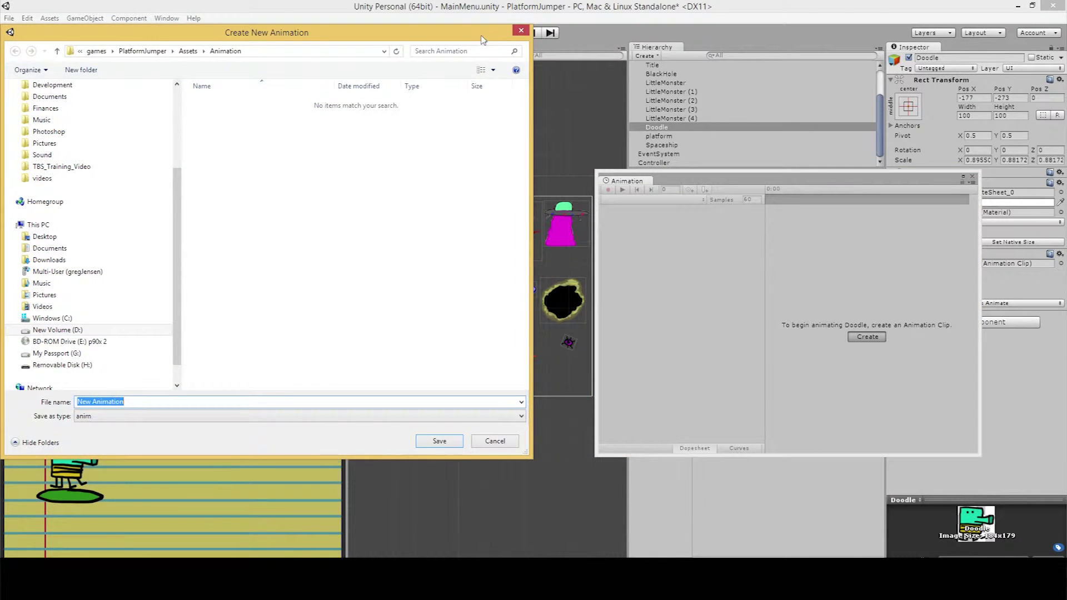
{"action": "left_click_drag", "start_coordinate": [431, 89], "coordinate": [467, 73]}
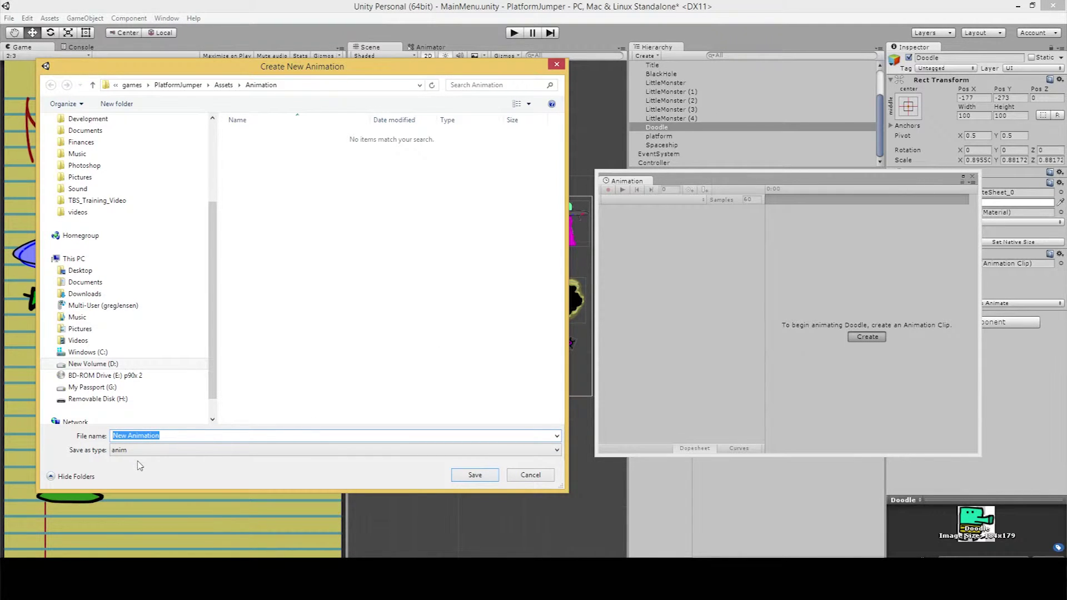
{"action": "type", "text": "DoodleJujmpmp"}
{"action": "left_click", "coordinate": [473, 477]}
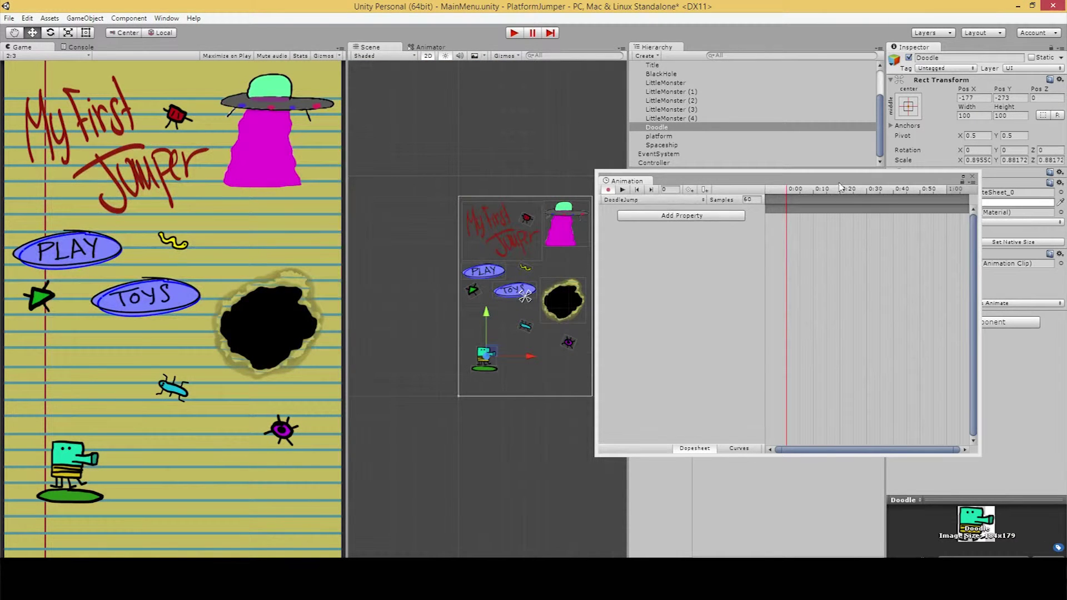
In record mode, key the Doodle's starting Y position, nudged down to -276
{"action": "mouse_move", "coordinate": [840, 187]}
{"action": "left_mouse_down"}
{"action": "mouse_move", "coordinate": [693, 218]}
{"action": "mouse_move", "coordinate": [661, 244]}
{"action": "mouse_move", "coordinate": [522, 286]}
{"action": "mouse_move", "coordinate": [833, 217]}
{"action": "mouse_move", "coordinate": [895, 217]}
{"action": "mouse_move", "coordinate": [801, 214]}
{"action": "mouse_move", "coordinate": [931, 215]}
{"action": "mouse_move", "coordinate": [798, 216]}
{"action": "left_mouse_up"}
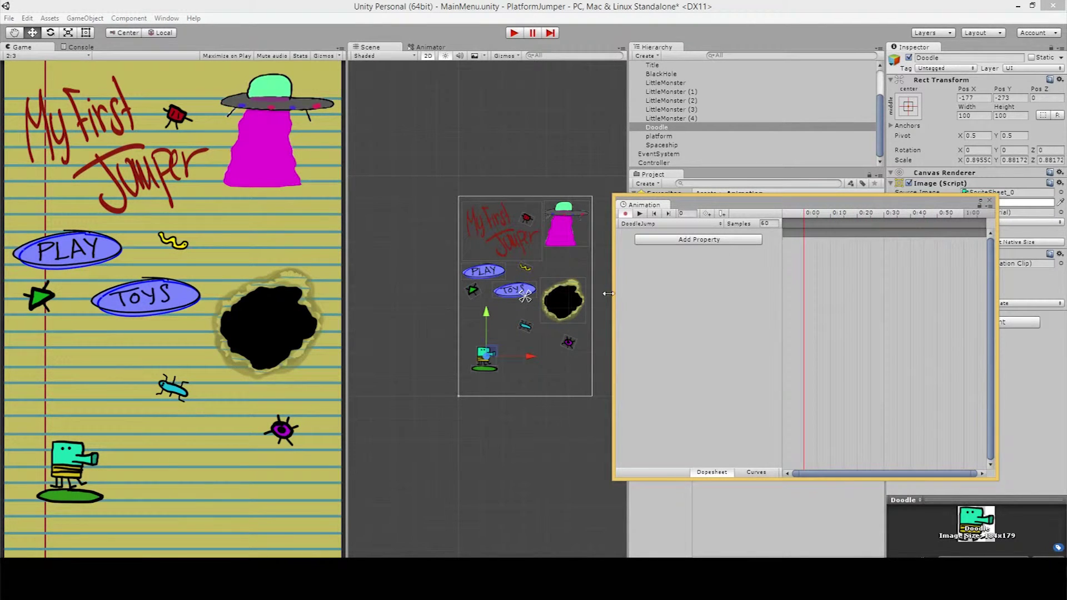
{"action": "left_click", "coordinate": [486, 315]}
{"action": "left_click", "coordinate": [486, 315]}
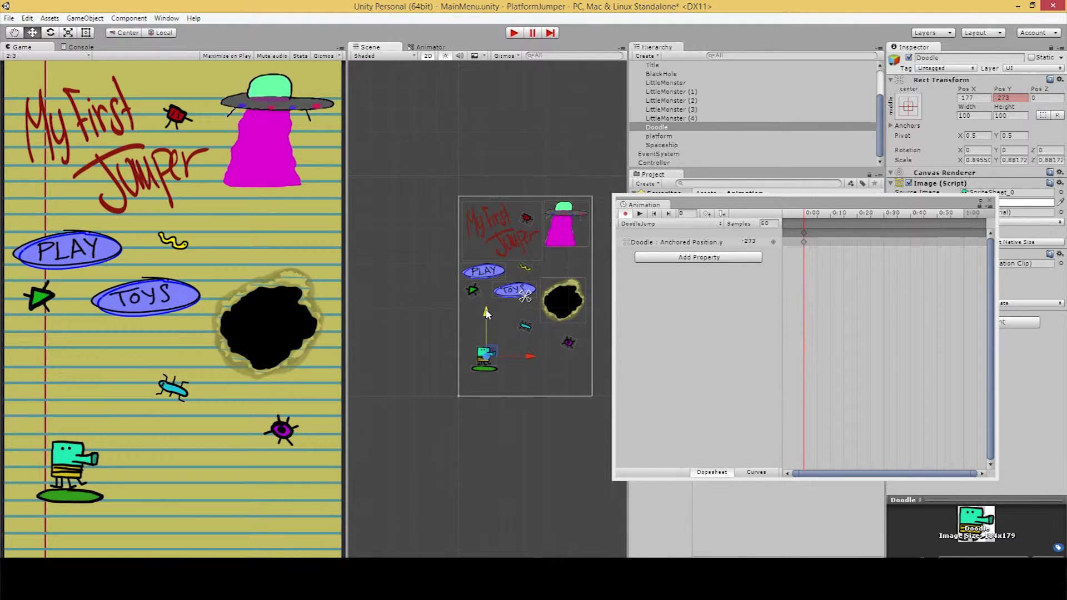
{"action": "left_click_drag", "start_coordinate": [486, 314], "coordinate": [492, 315]}
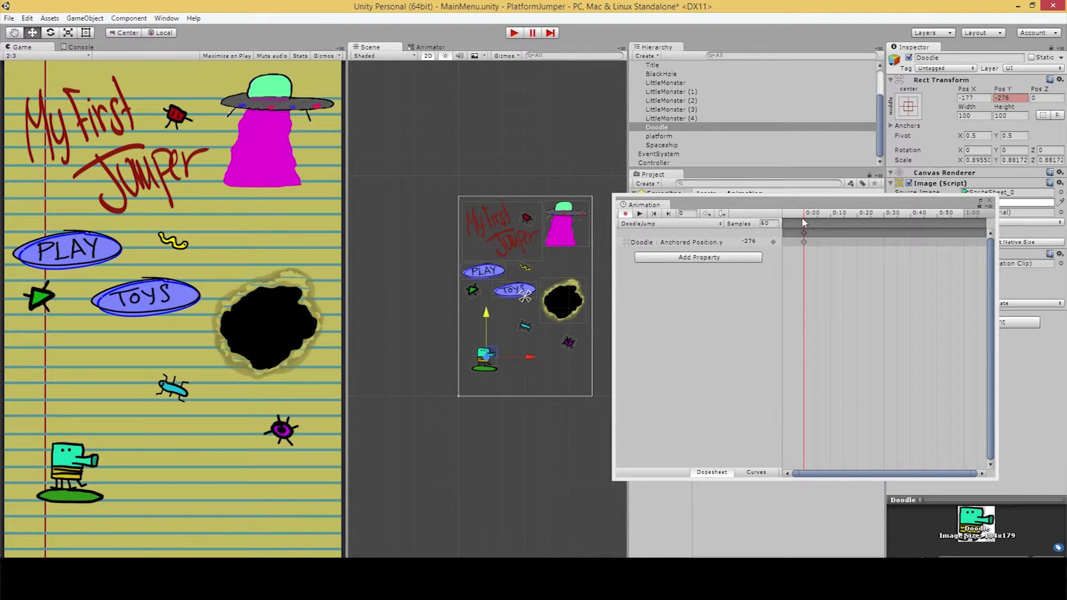
Key the jump's peak by raising the Doodle at frame 5, then lower it onto the platform at frame 10
{"action": "left_click_drag", "start_coordinate": [805, 218], "coordinate": [823, 220]}
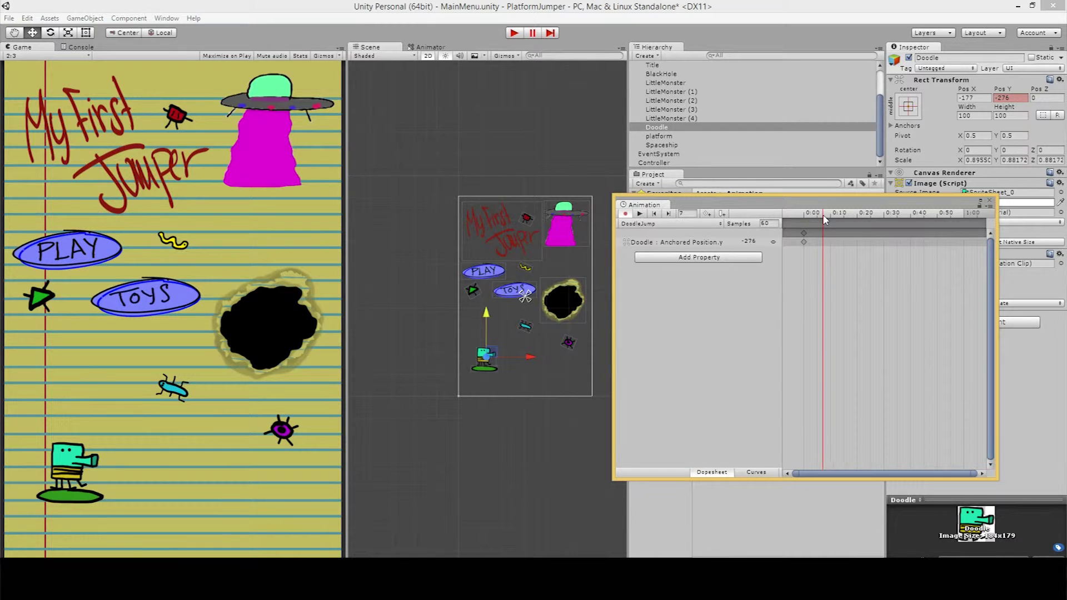
{"action": "key", "text": "comma"}
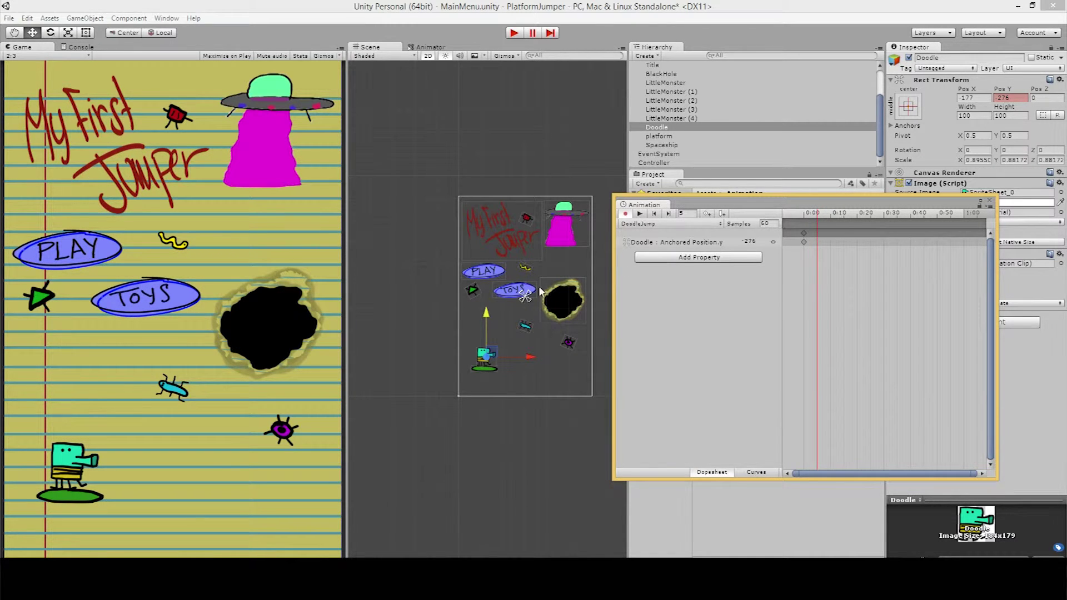
{"action": "left_click_drag", "start_coordinate": [488, 313], "coordinate": [493, 268]}
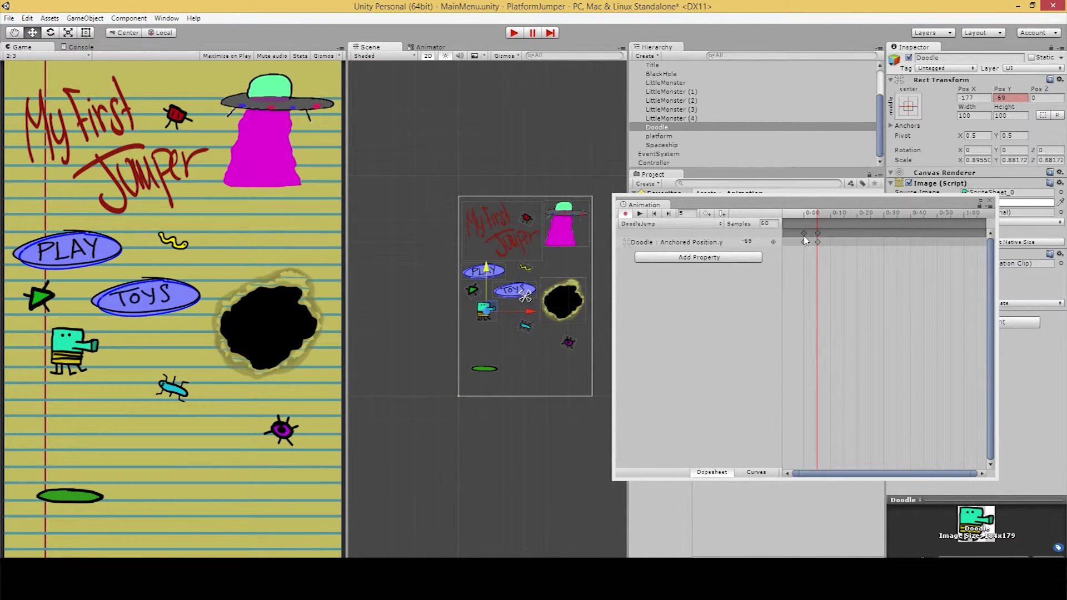
{"action": "left_click_drag", "start_coordinate": [817, 218], "coordinate": [833, 219]}
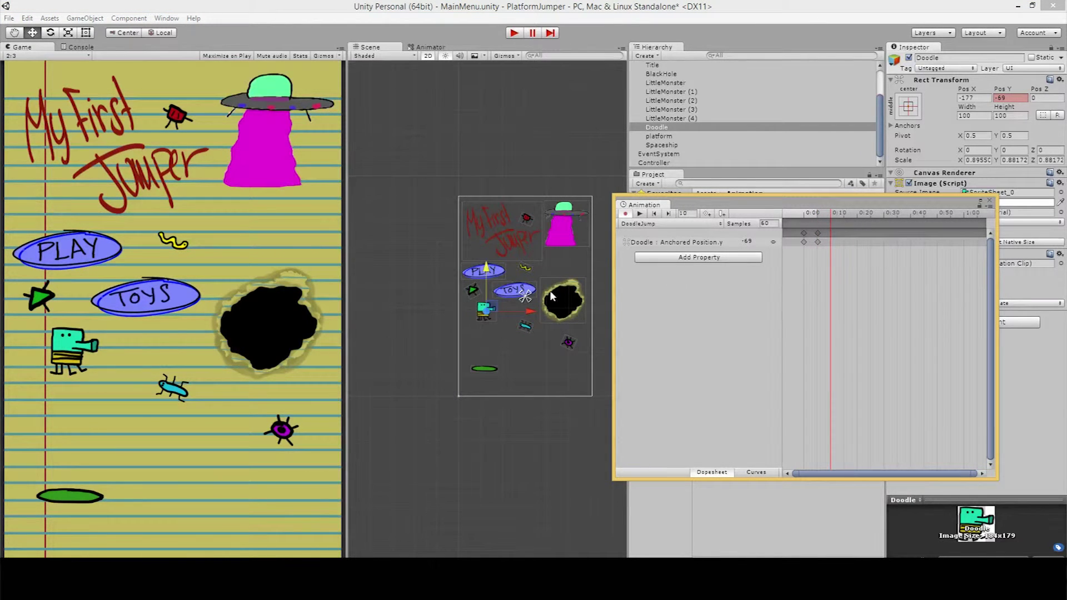
{"action": "left_click_drag", "start_coordinate": [482, 274], "coordinate": [492, 318]}
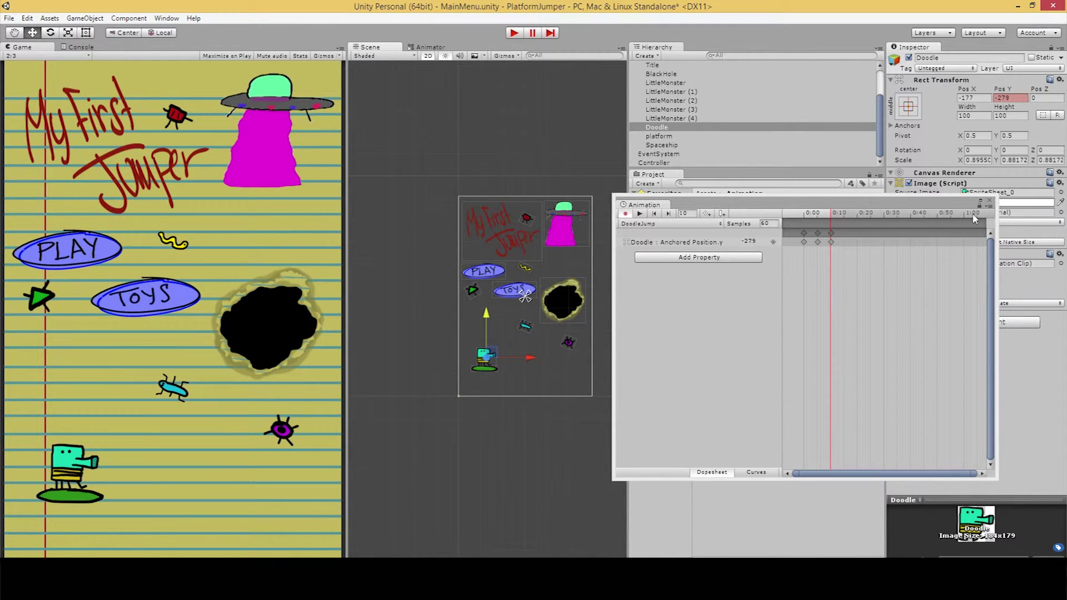
Move the Animation window off the Inspector and close it
{"action": "left_click", "coordinate": [944, 209]}
{"action": "left_click_drag", "start_coordinate": [944, 209], "coordinate": [839, 230]}
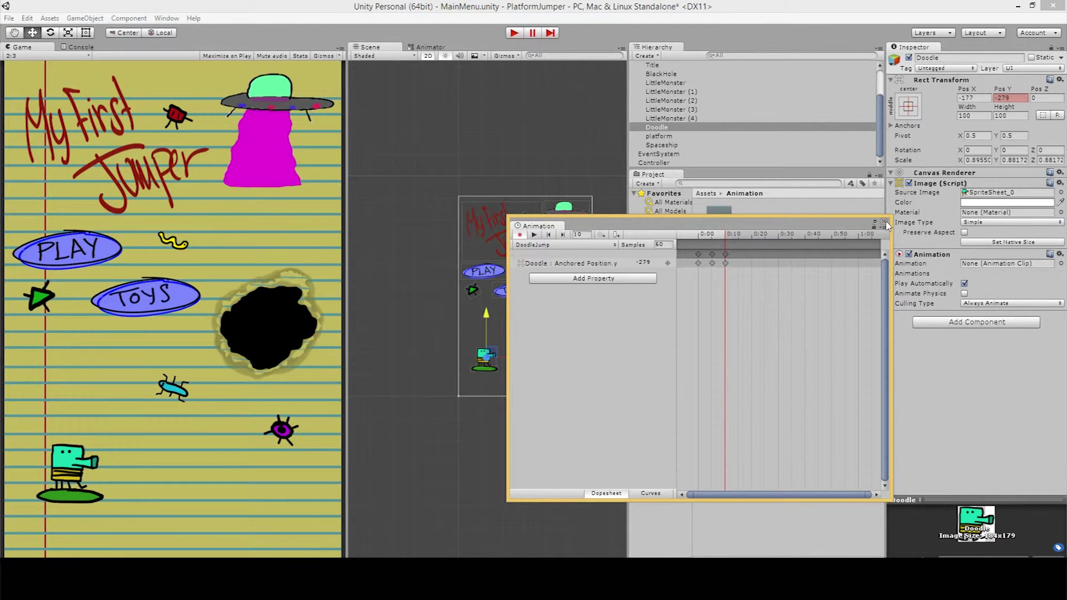
{"action": "left_click", "coordinate": [884, 223]}
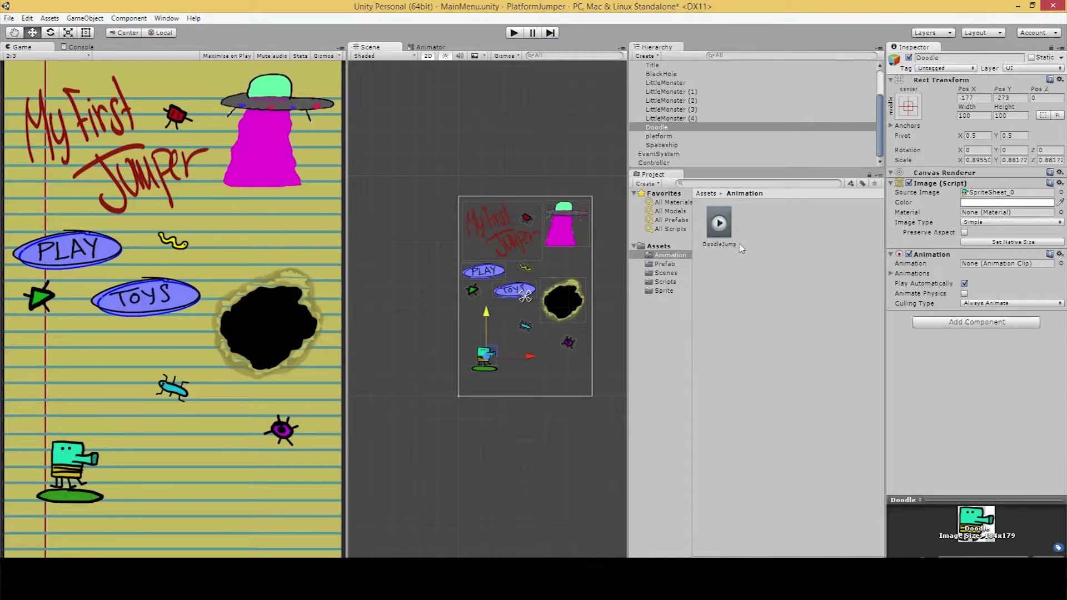
Drag the DoodleJump clip into the Animation field of the Doodle's Animation component
{"action": "left_click", "coordinate": [717, 229]}
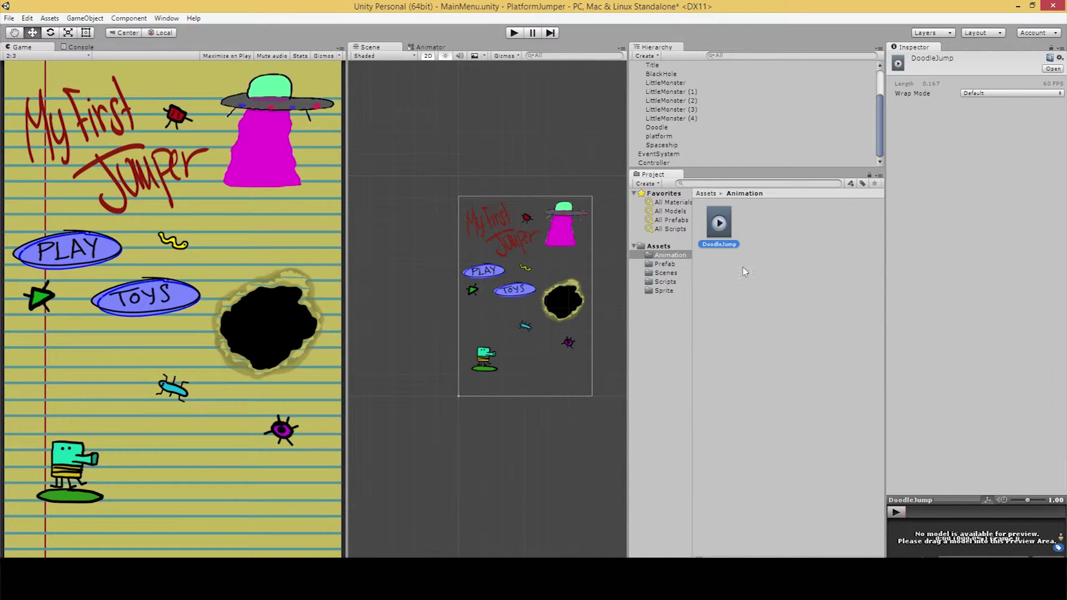
{"action": "left_click", "coordinate": [494, 361]}
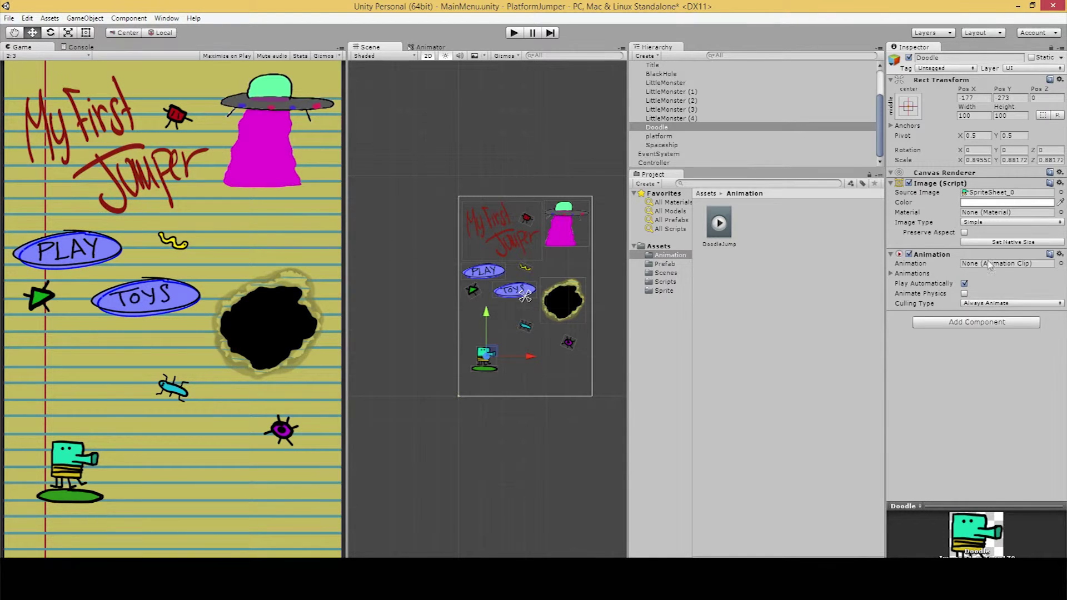
{"action": "mouse_move", "coordinate": [719, 222]}
{"action": "left_mouse_down"}
{"action": "mouse_move", "coordinate": [926, 246]}
{"action": "mouse_move", "coordinate": [978, 269]}
{"action": "mouse_move", "coordinate": [969, 267]}
{"action": "left_mouse_up"}
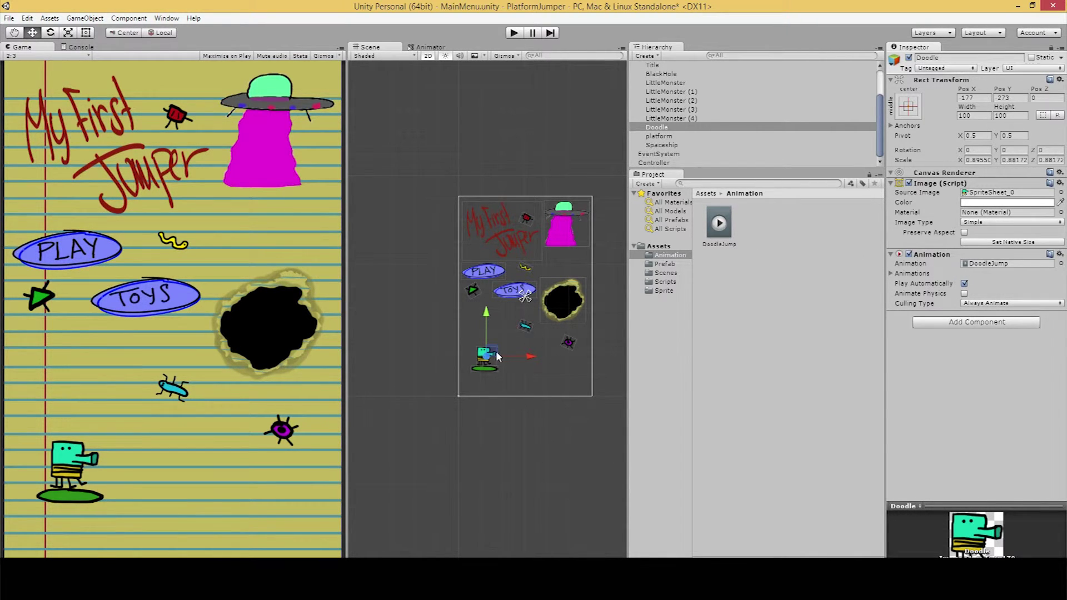
Enter and exit Play mode a few times to check the Doodle's jump
{"action": "left_click", "coordinate": [512, 35]}
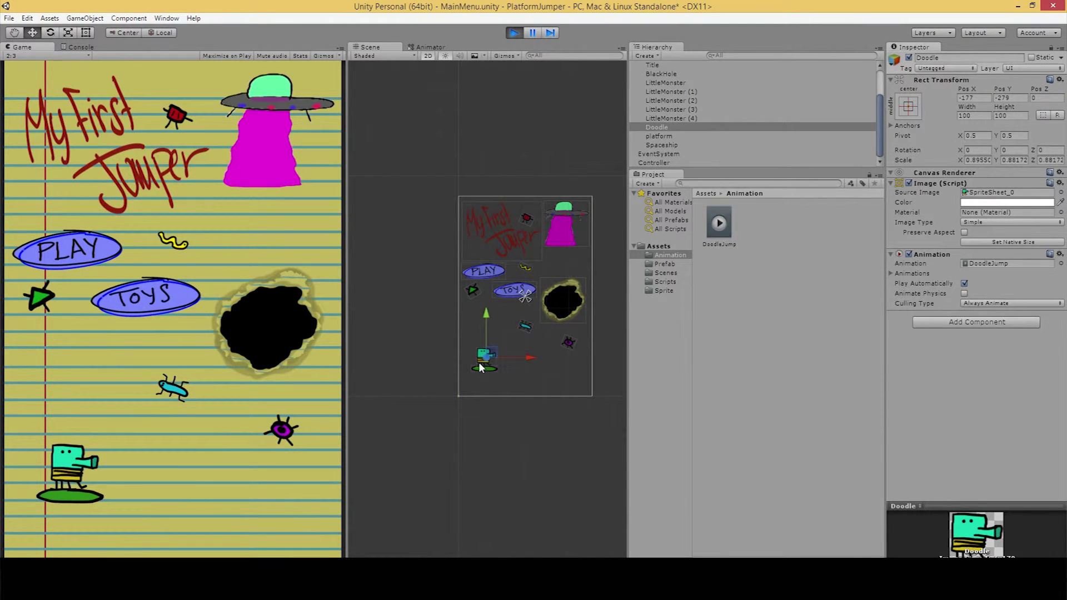
{"action": "left_click", "coordinate": [514, 34]}
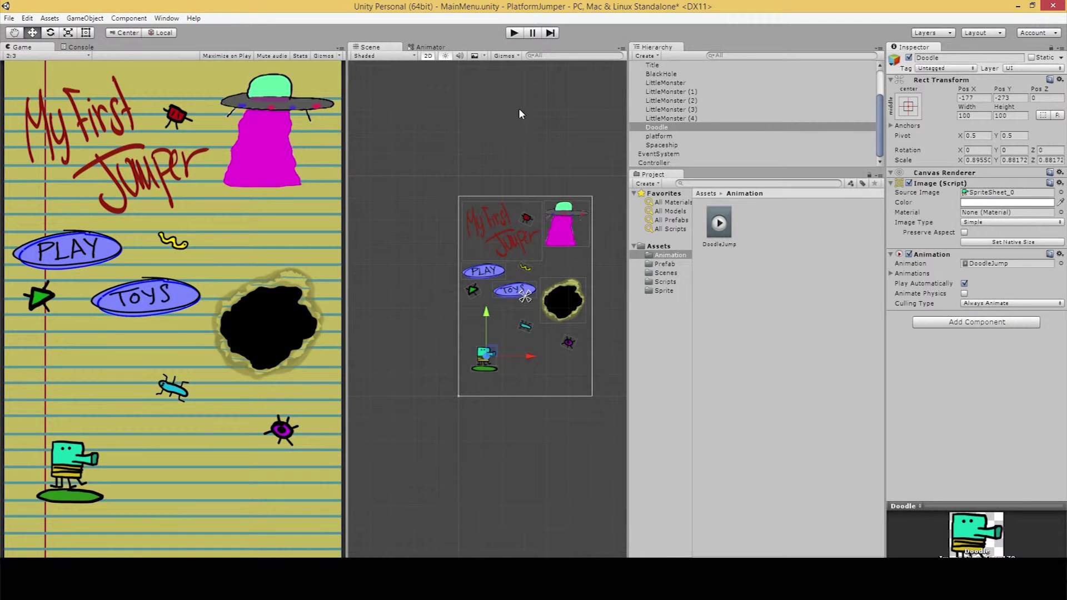
{"action": "left_click", "coordinate": [516, 35]}
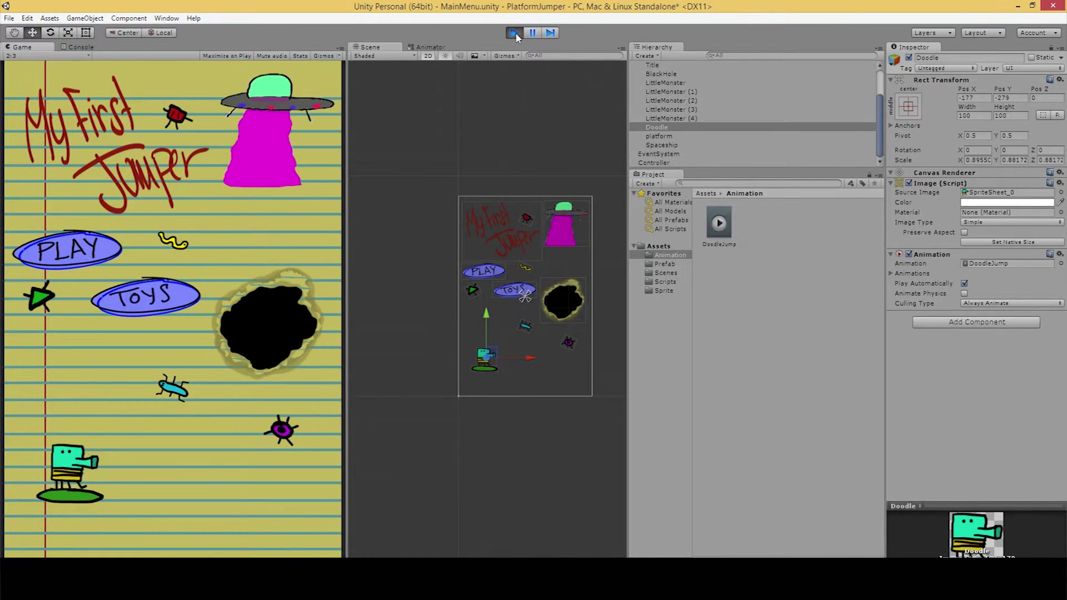
{"action": "left_click", "coordinate": [515, 33]}
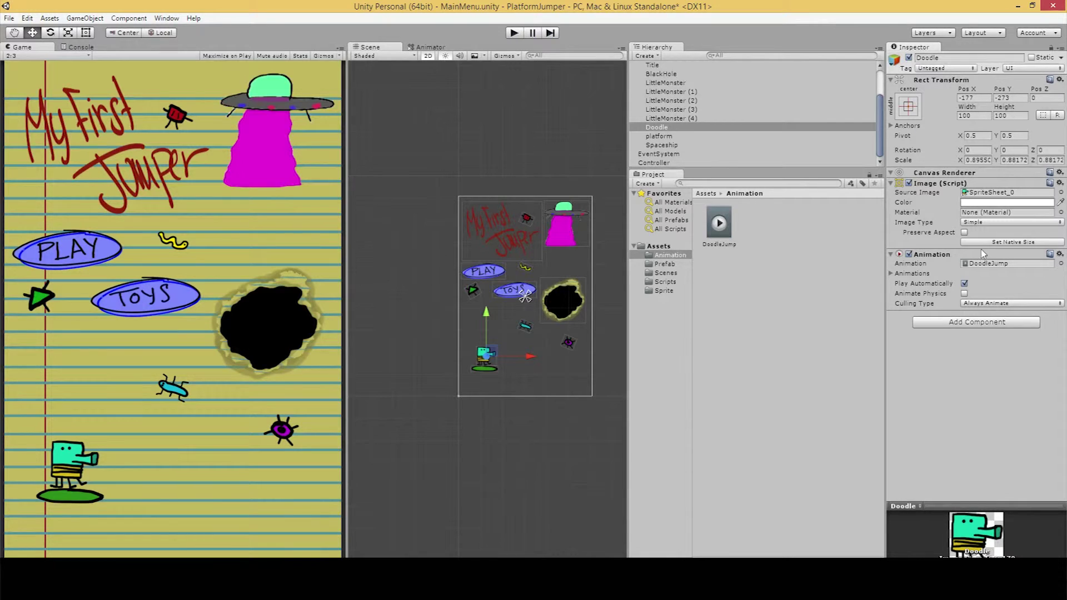
{"action": "left_click", "coordinate": [515, 33]}
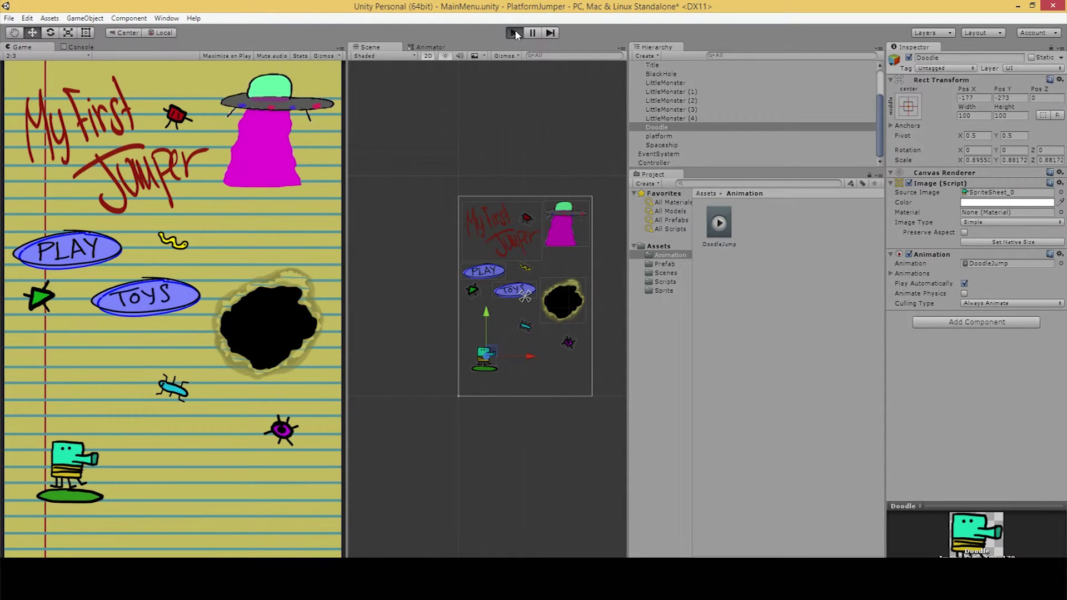
Stop Play mode and set the DoodleJump clip's Wrap Mode to Loop
{"action": "left_click", "coordinate": [516, 33]}
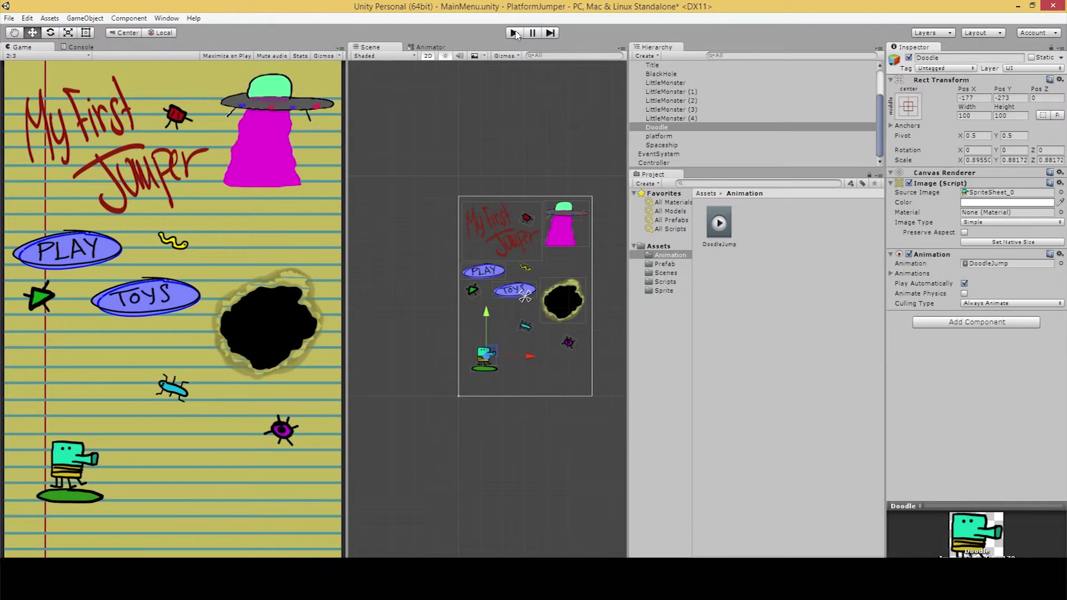
{"action": "left_click", "coordinate": [721, 225]}
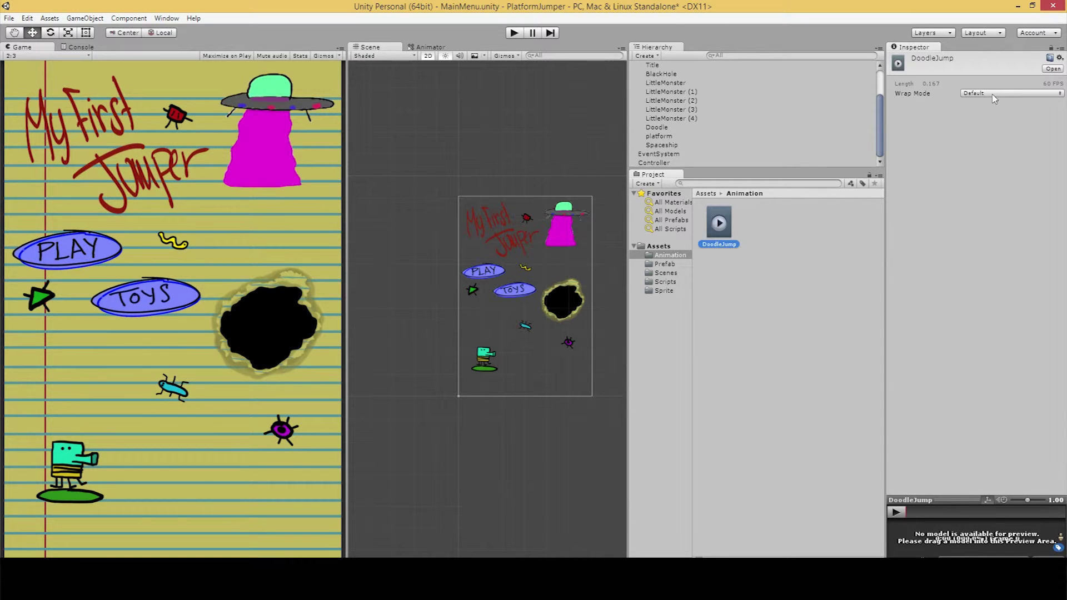
{"action": "left_click", "coordinate": [982, 94]}
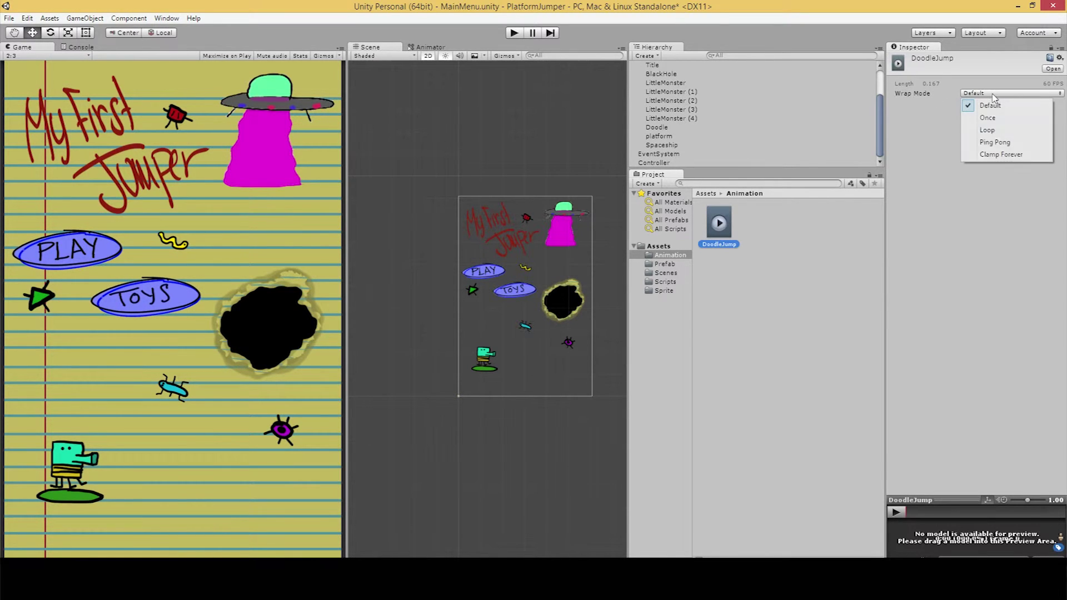
{"action": "left_click", "coordinate": [987, 130]}
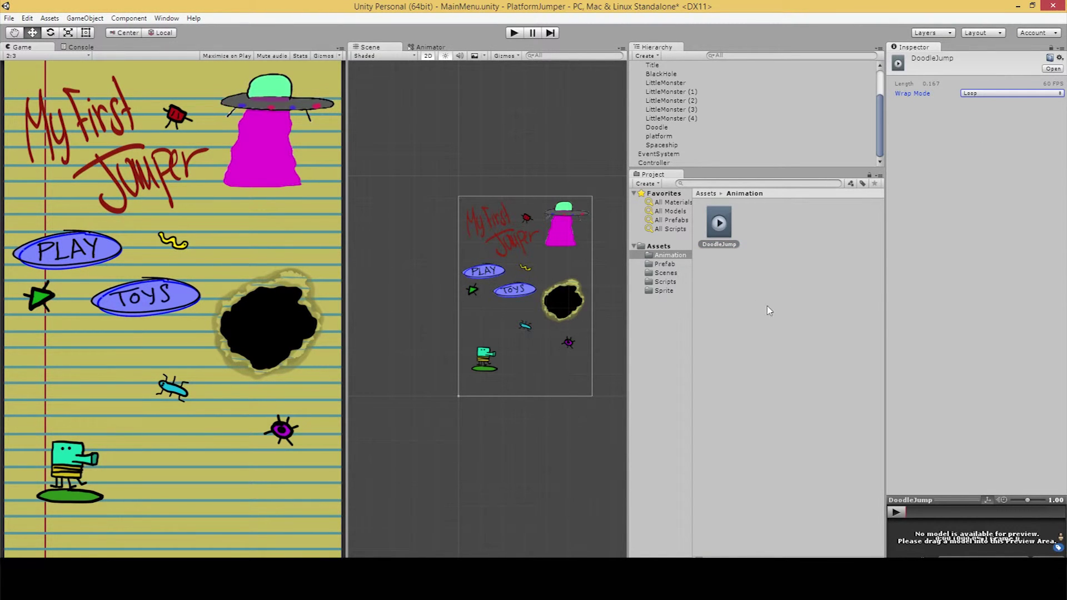
Play the scene twice to watch the looping jump, then reselect the DoodleJump clip and the Doodle
{"action": "left_click", "coordinate": [513, 33]}
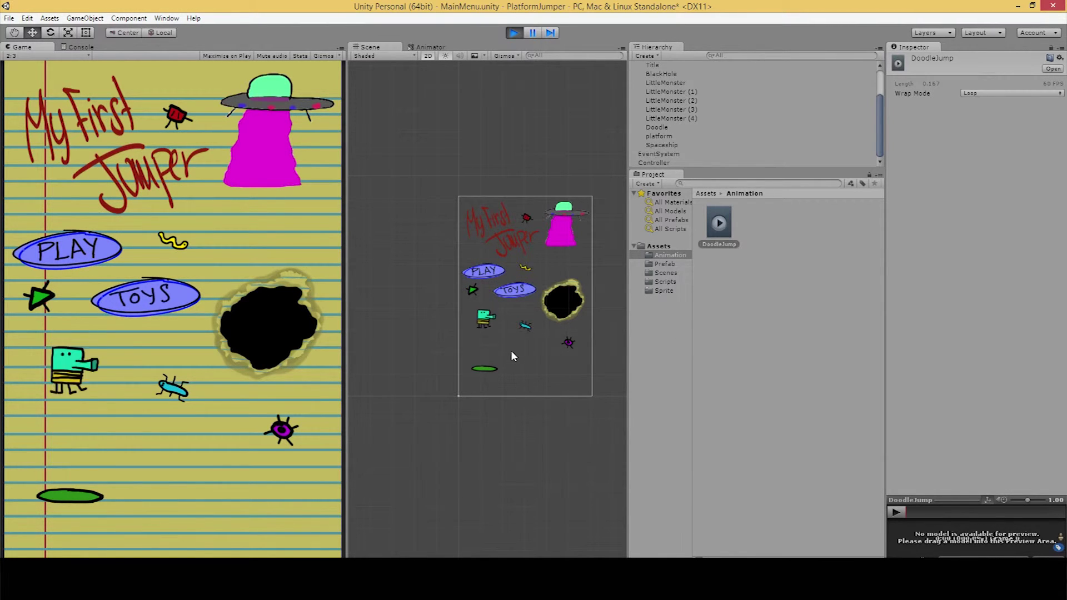
{"action": "left_click", "coordinate": [512, 33]}
{"action": "left_click", "coordinate": [513, 33]}
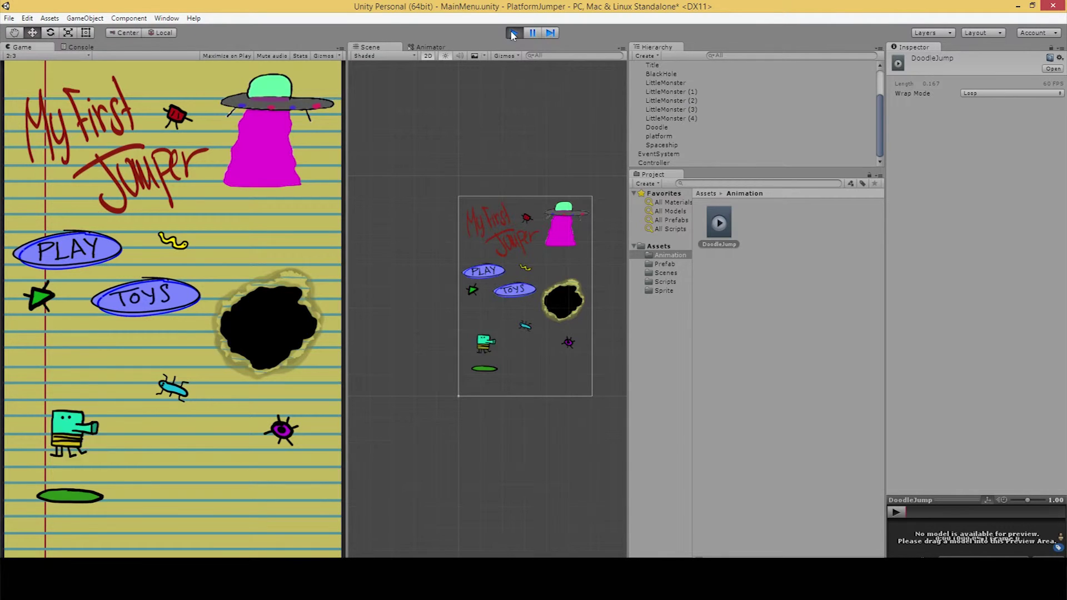
{"action": "left_click", "coordinate": [514, 34]}
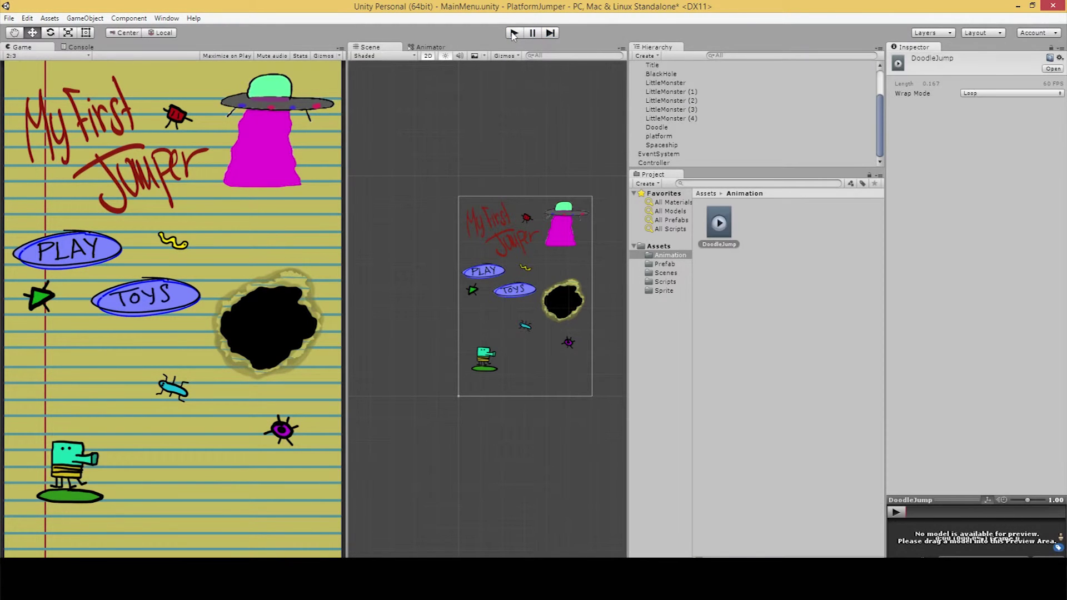
{"action": "left_click", "coordinate": [720, 227]}
{"action": "left_click", "coordinate": [487, 352]}
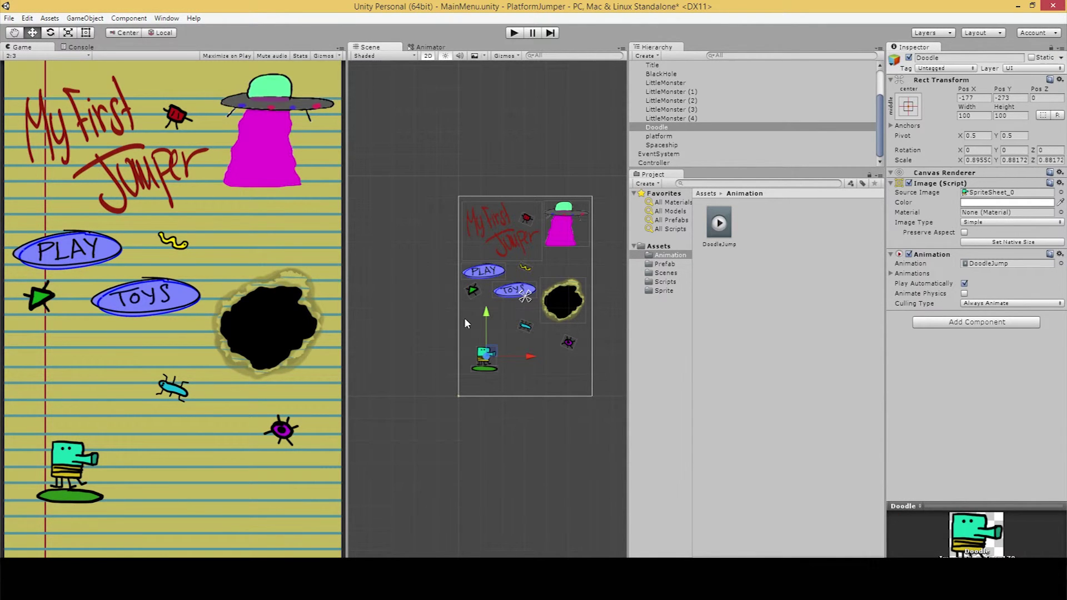
Reopen the Animation window on the Doodle's DoodleJump clip
{"action": "key", "text": "ctrl+6"}
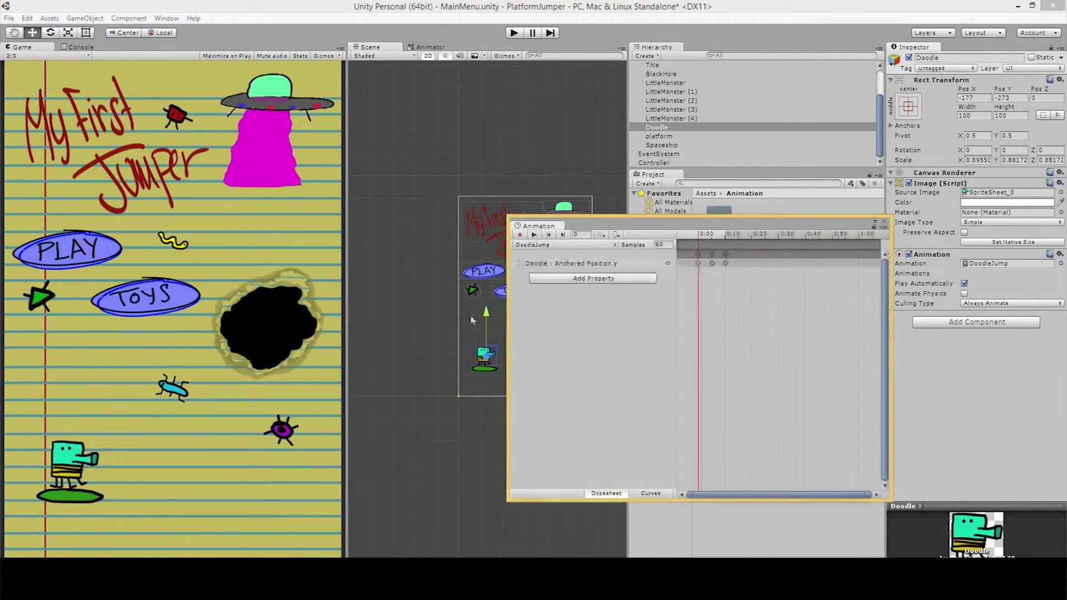
{"action": "left_click", "coordinate": [126, 16]}
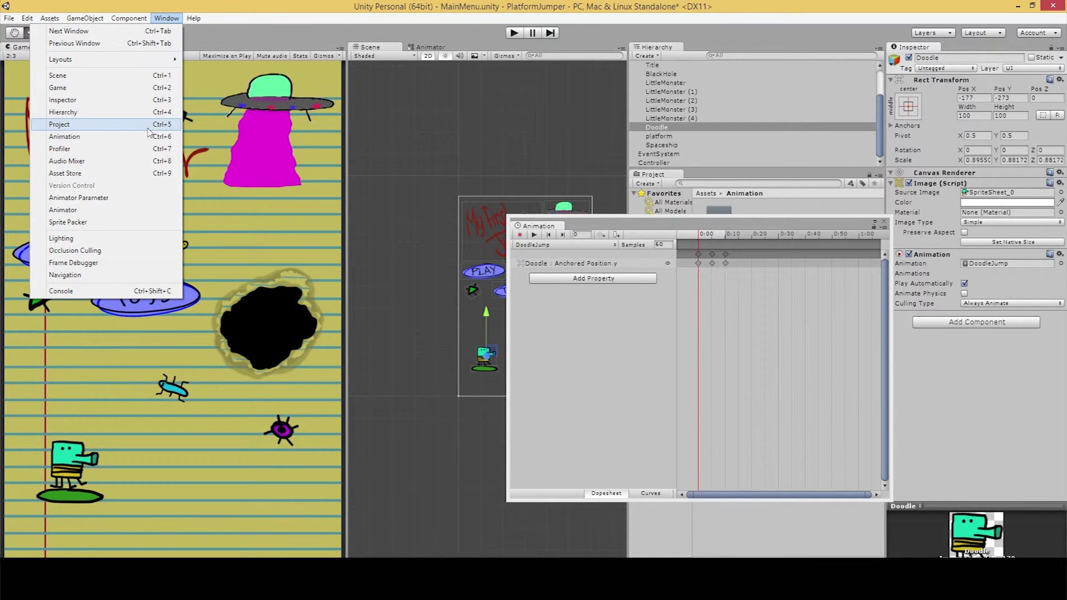
{"action": "left_click", "coordinate": [247, 138]}
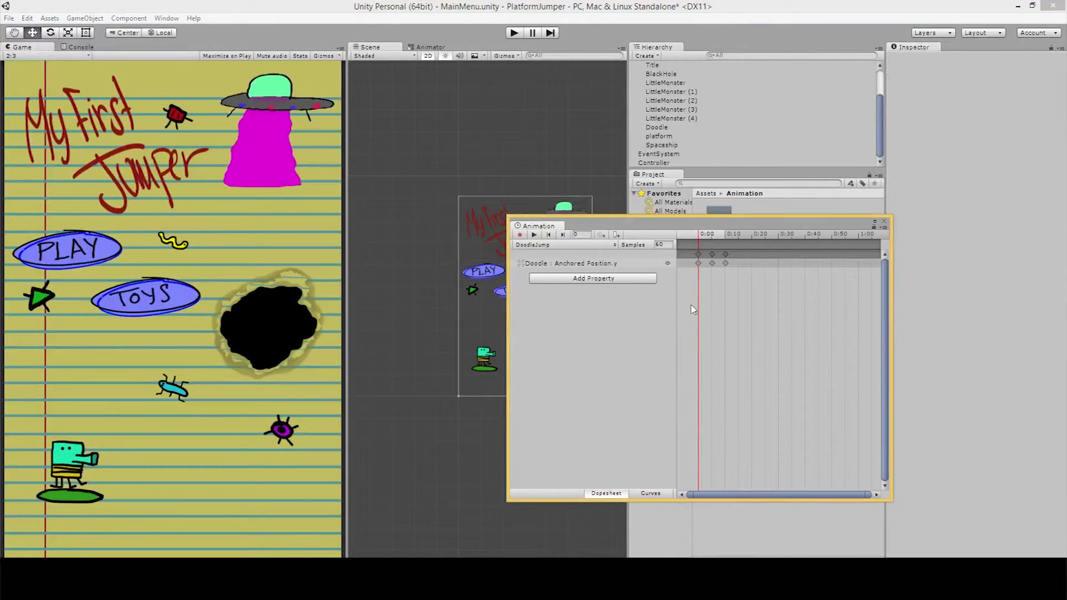
Drag the Anchored Position.y landing keyframe from frame 10 to frame 16
{"action": "left_click", "coordinate": [710, 243]}
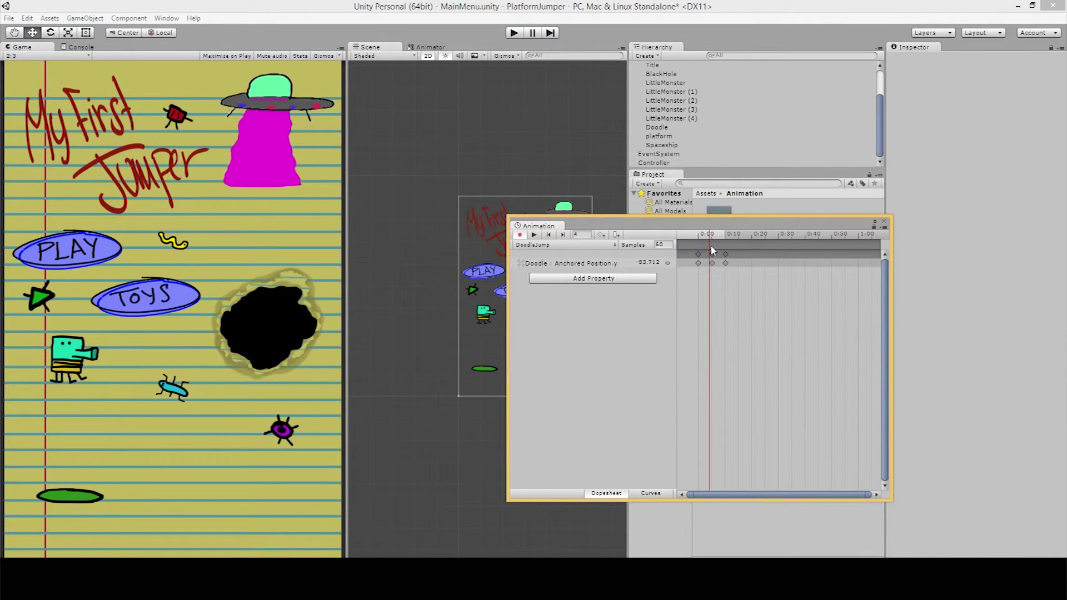
{"action": "left_click", "coordinate": [712, 263]}
{"action": "left_click", "coordinate": [725, 262]}
{"action": "left_click_drag", "start_coordinate": [726, 262], "coordinate": [741, 262]}
{"action": "left_click", "coordinate": [713, 254]}
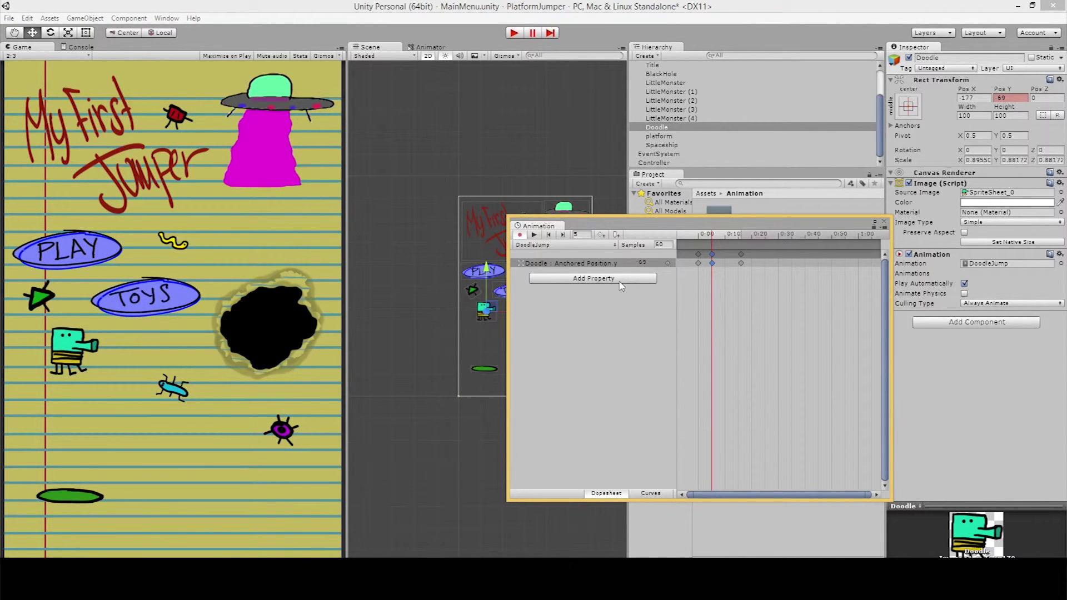
{"action": "left_click_drag", "start_coordinate": [845, 226], "coordinate": [1041, 220]}
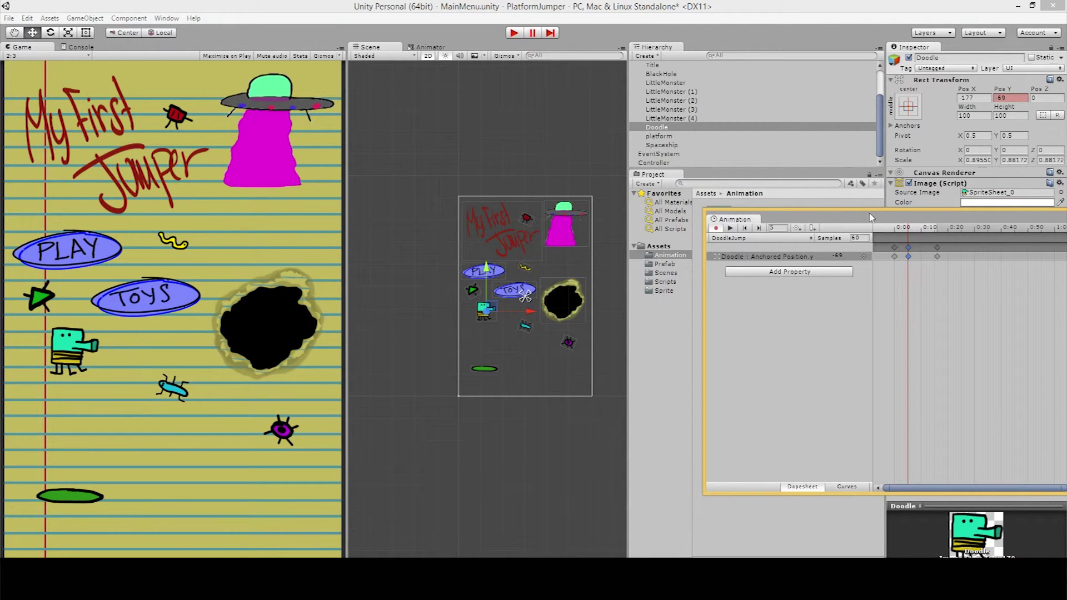
Run and stop the game twice to test the current DoodleJump jump
{"action": "left_click", "coordinate": [514, 34]}
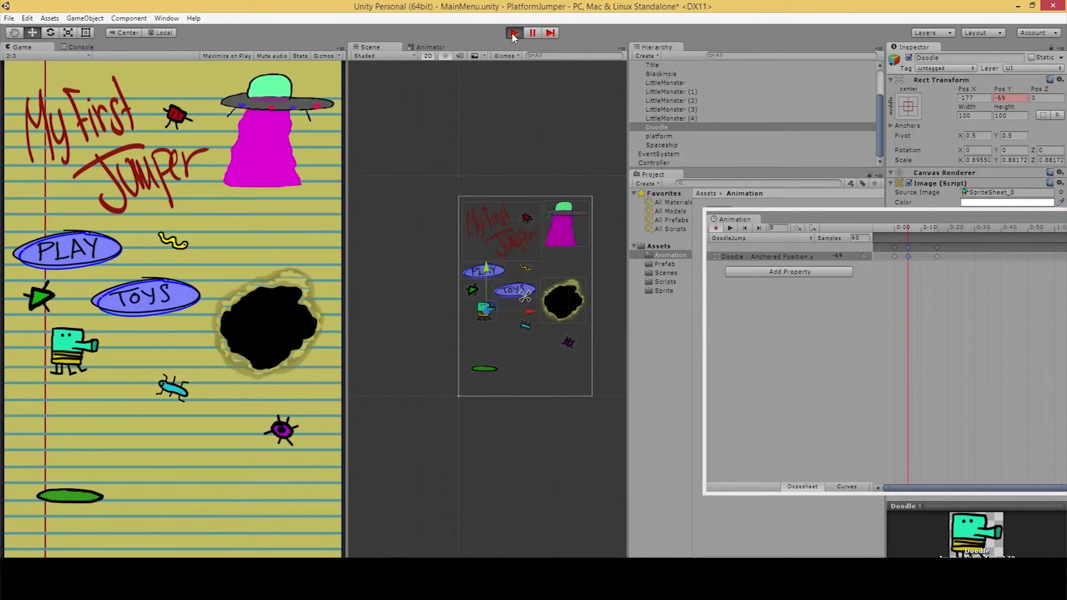
{"action": "left_click", "coordinate": [514, 34]}
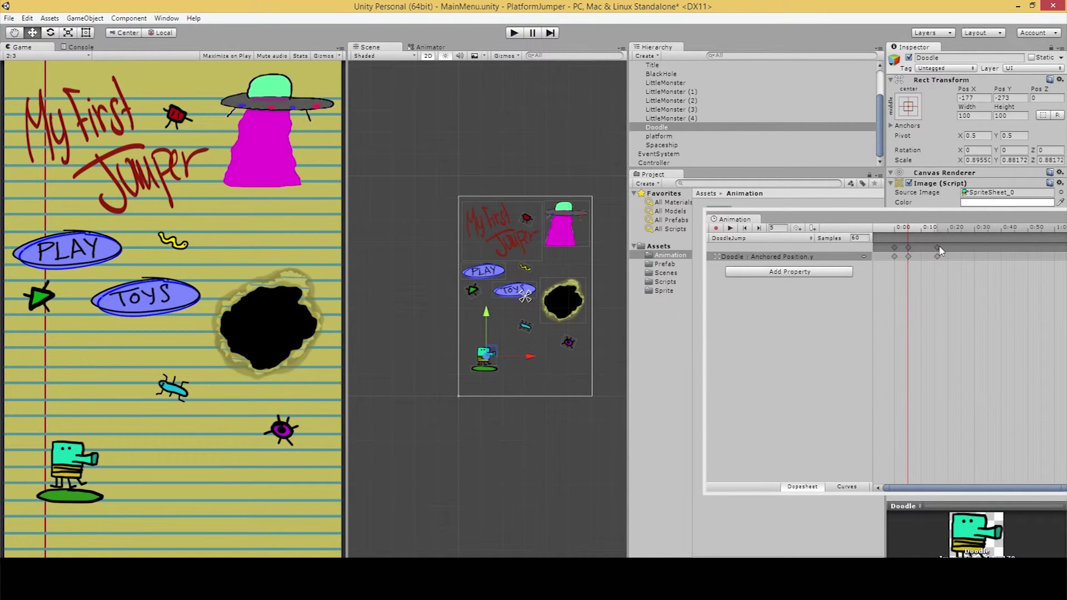
{"action": "left_click", "coordinate": [515, 33]}
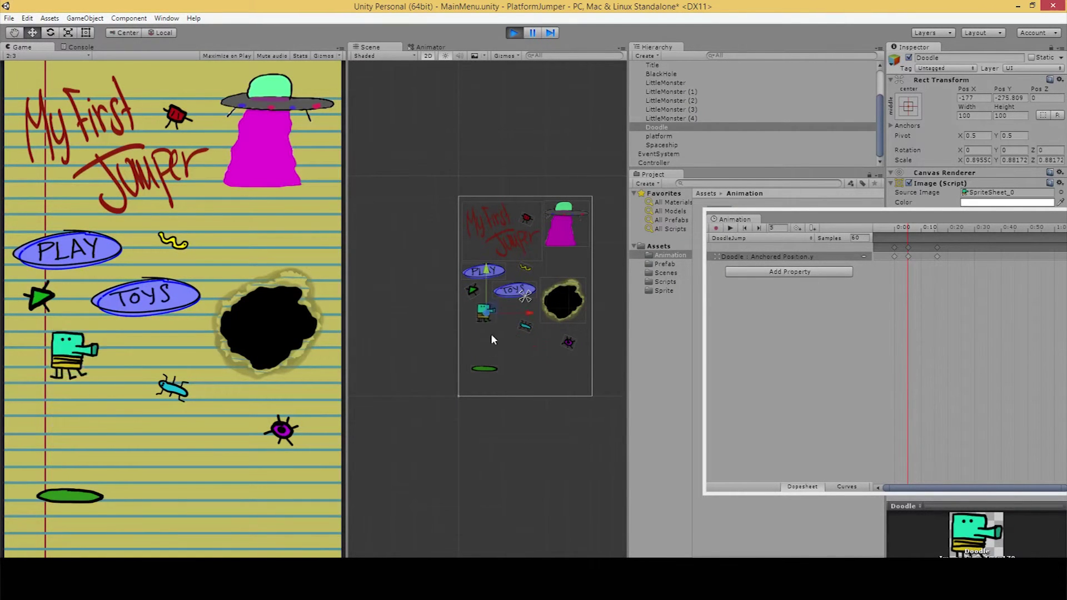
{"action": "left_click", "coordinate": [515, 33]}
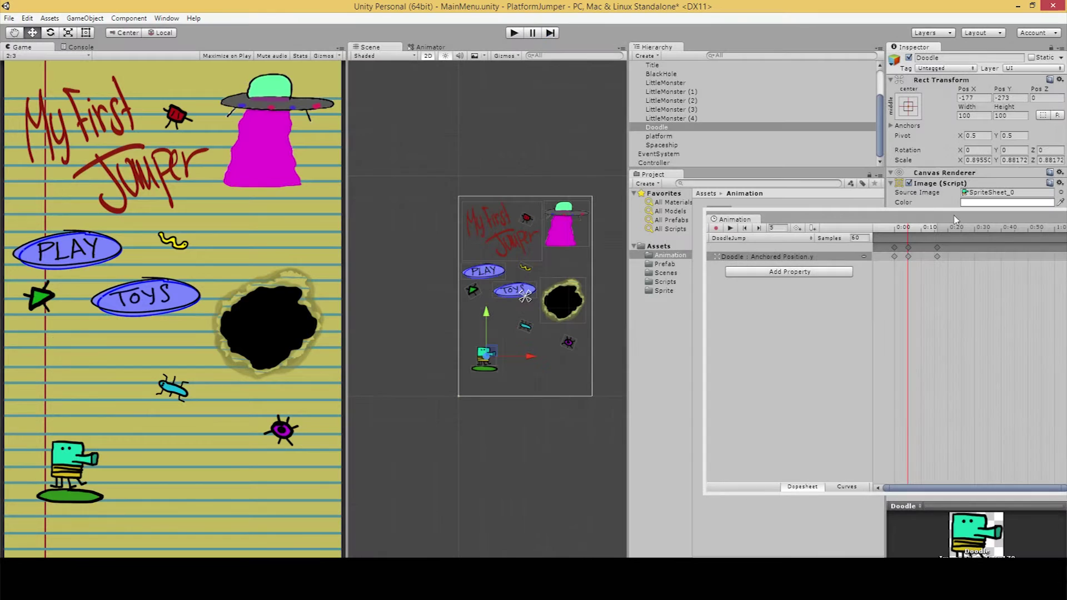
Drag the DoodleJump keyframes later so the peak sits at frame 16, then replay the slower jump
{"action": "left_click_drag", "start_coordinate": [909, 248], "coordinate": [962, 251]}
{"action": "left_click", "coordinate": [513, 34]}
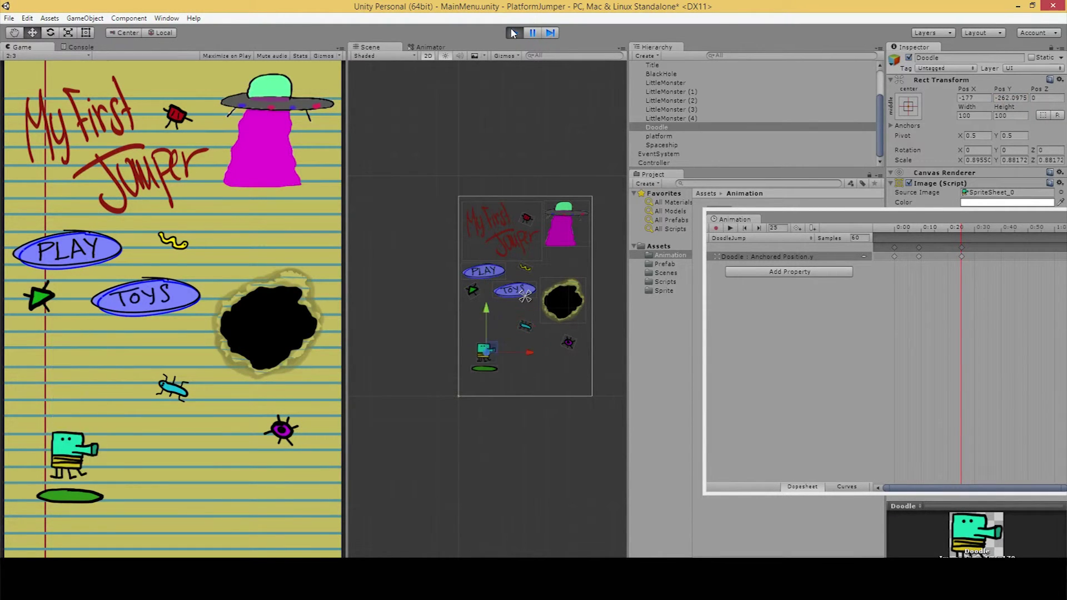
{"action": "left_click", "coordinate": [514, 34]}
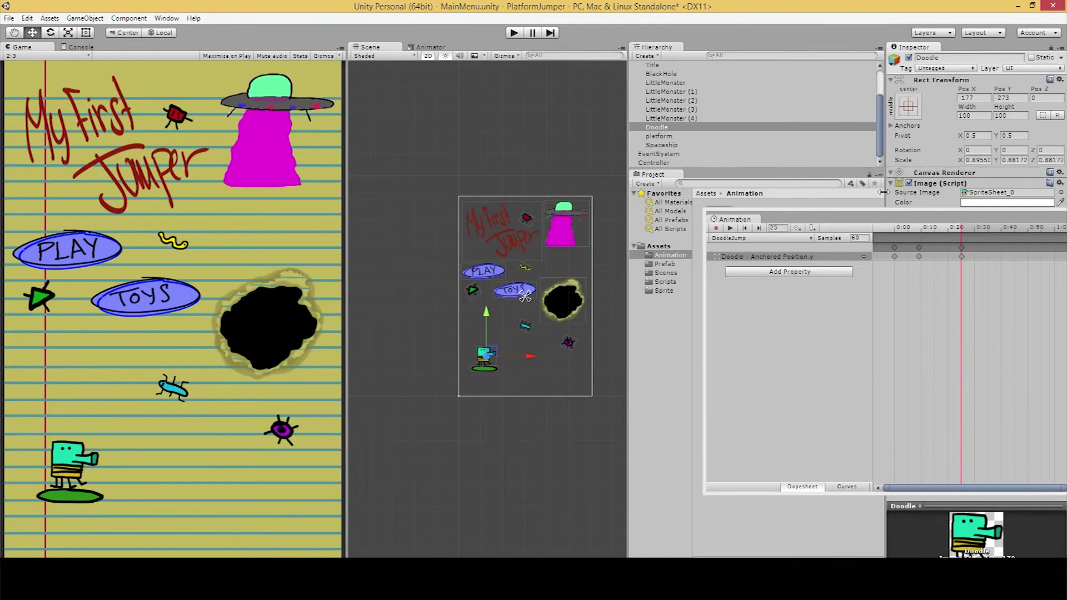
{"action": "left_click_drag", "start_coordinate": [920, 252], "coordinate": [1005, 250]}
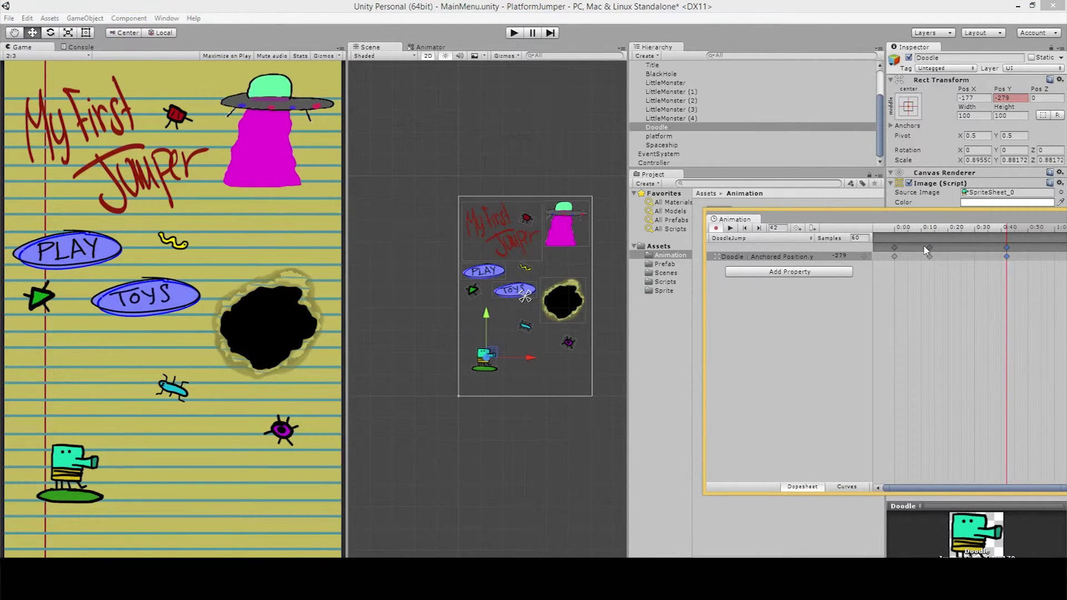
{"action": "left_click_drag", "start_coordinate": [927, 251], "coordinate": [937, 251]}
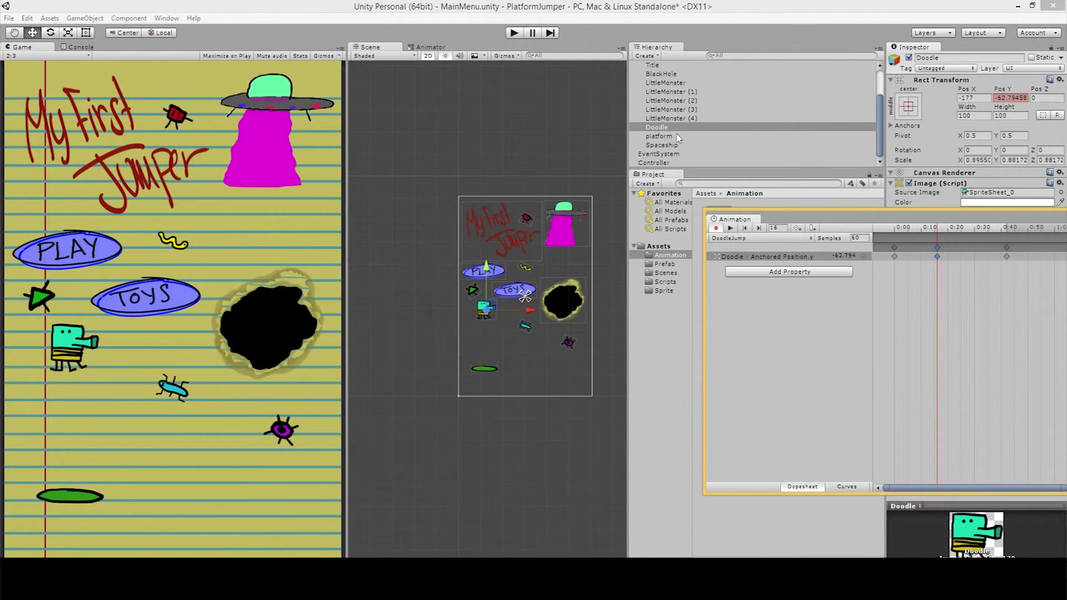
{"action": "left_click", "coordinate": [514, 34]}
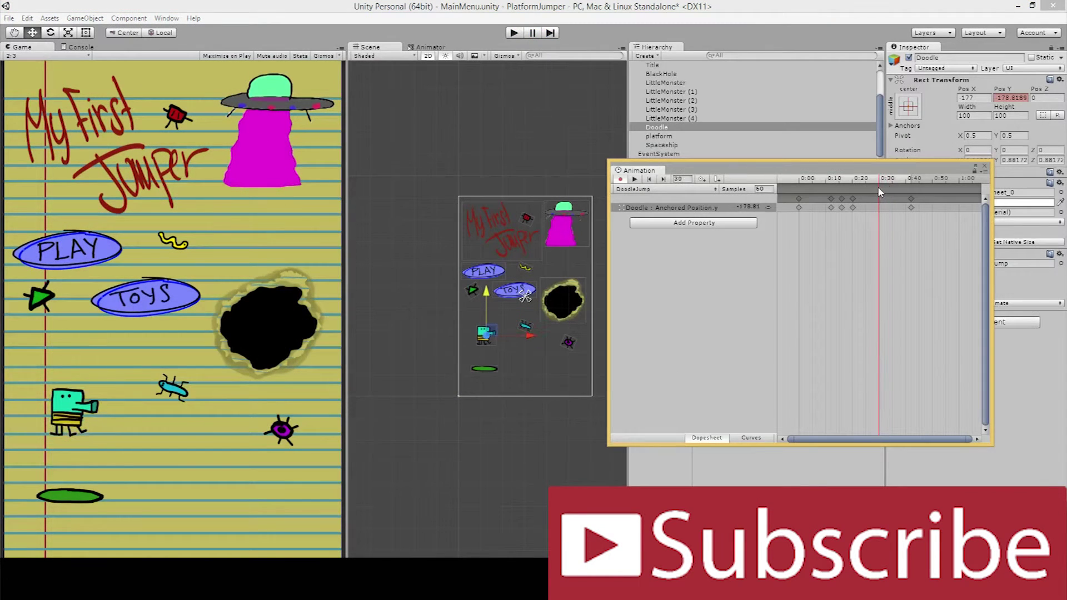
At frame 29, move the Doodle right into the black hole and preview the clip
{"action": "left_click_drag", "start_coordinate": [879, 192], "coordinate": [877, 192]}
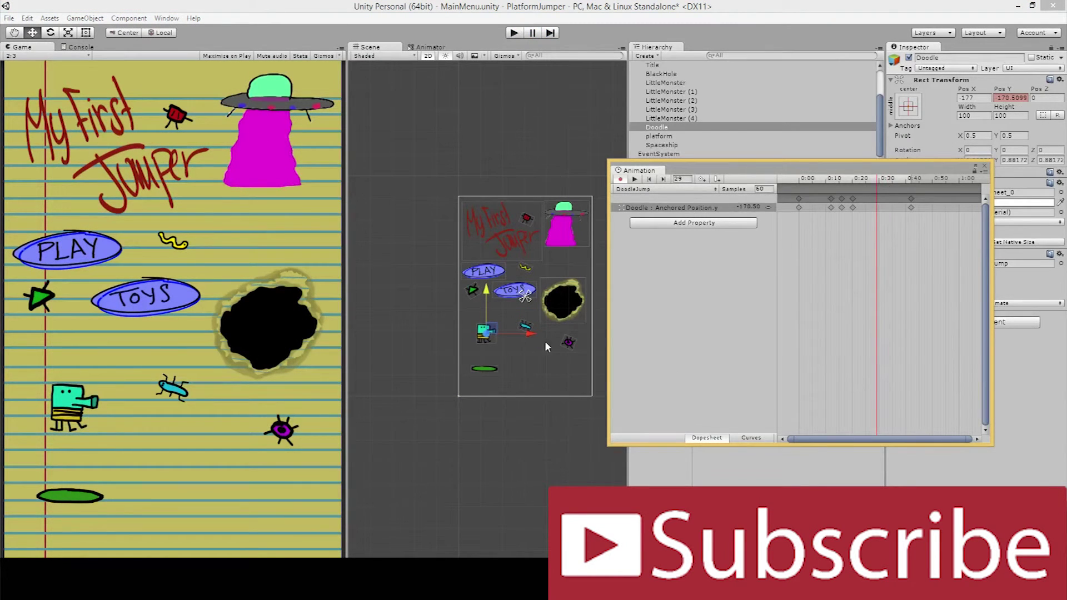
{"action": "mouse_move", "coordinate": [533, 332]}
{"action": "left_mouse_down"}
{"action": "mouse_move", "coordinate": [558, 318]}
{"action": "mouse_move", "coordinate": [557, 258]}
{"action": "mouse_move", "coordinate": [595, 258]}
{"action": "mouse_move", "coordinate": [615, 240]}
{"action": "left_mouse_up"}
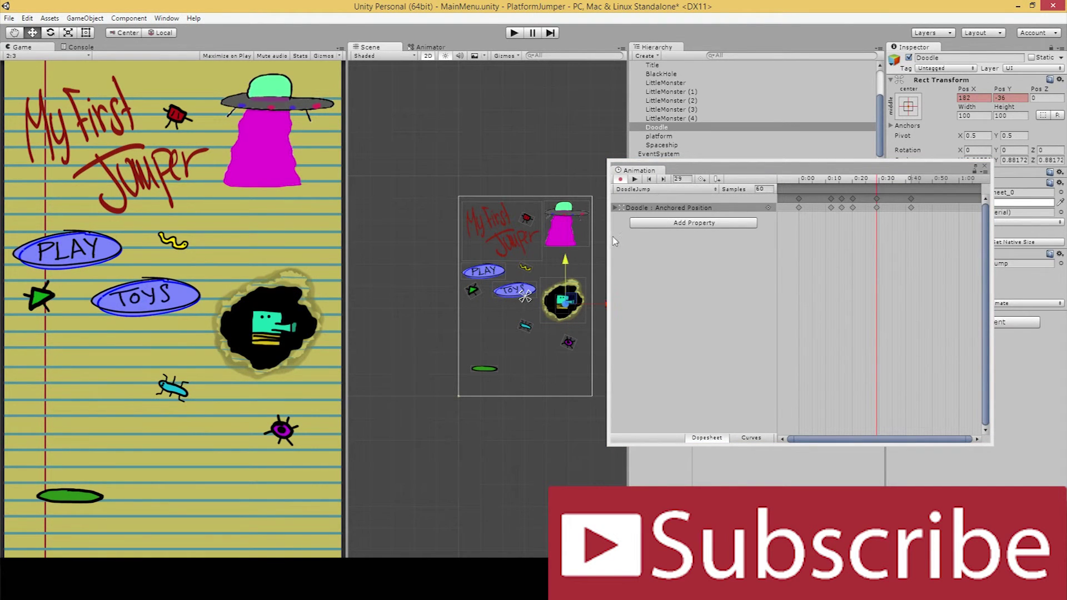
{"action": "left_click", "coordinate": [634, 179]}
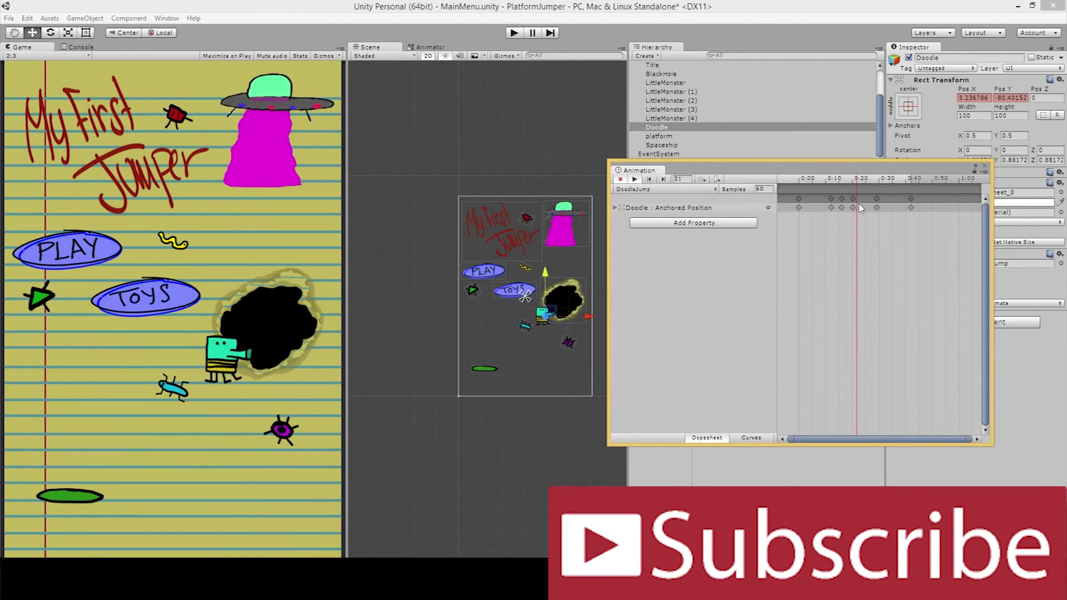
{"action": "left_click", "coordinate": [634, 179]}
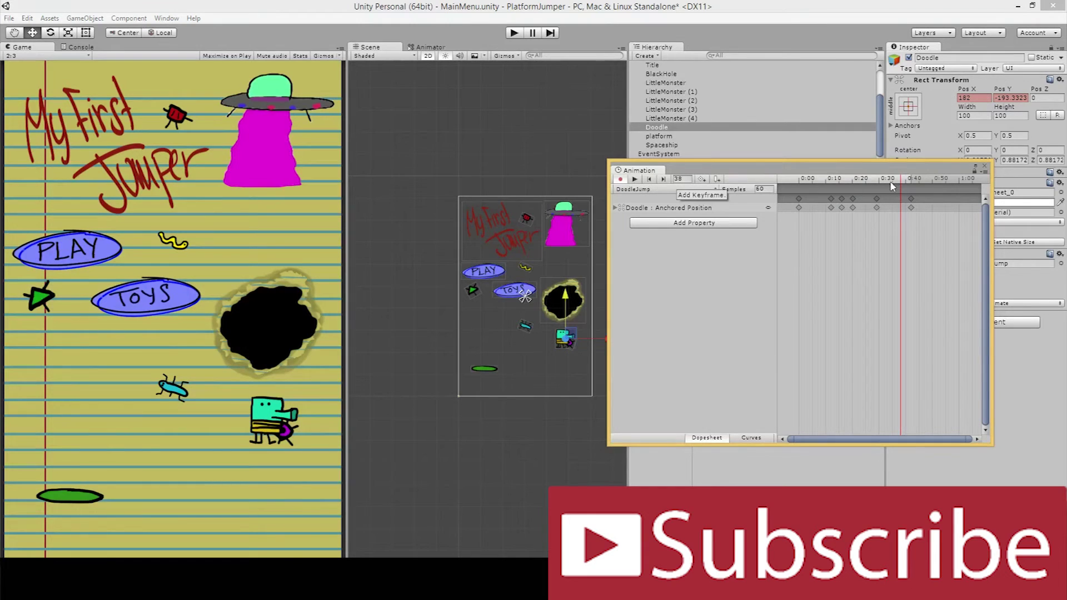
Delete the frame 42 keyframe, preview the shortened clip, and drag the last key toward 0:40
{"action": "left_click", "coordinate": [911, 179]}
{"action": "left_click", "coordinate": [911, 208]}
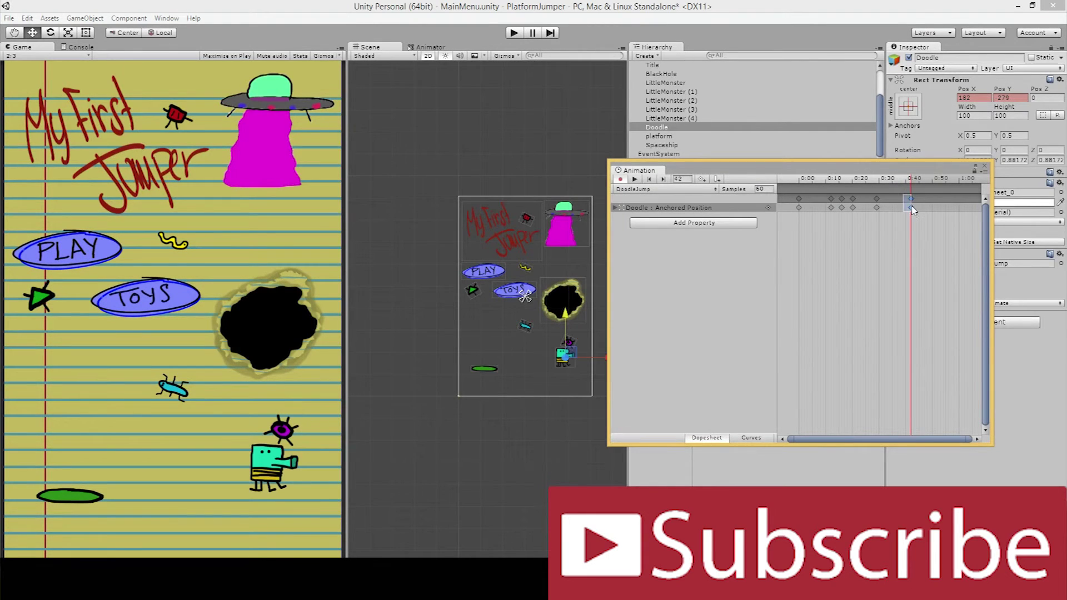
{"action": "key", "text": "Delete"}
{"action": "left_click", "coordinate": [876, 199]}
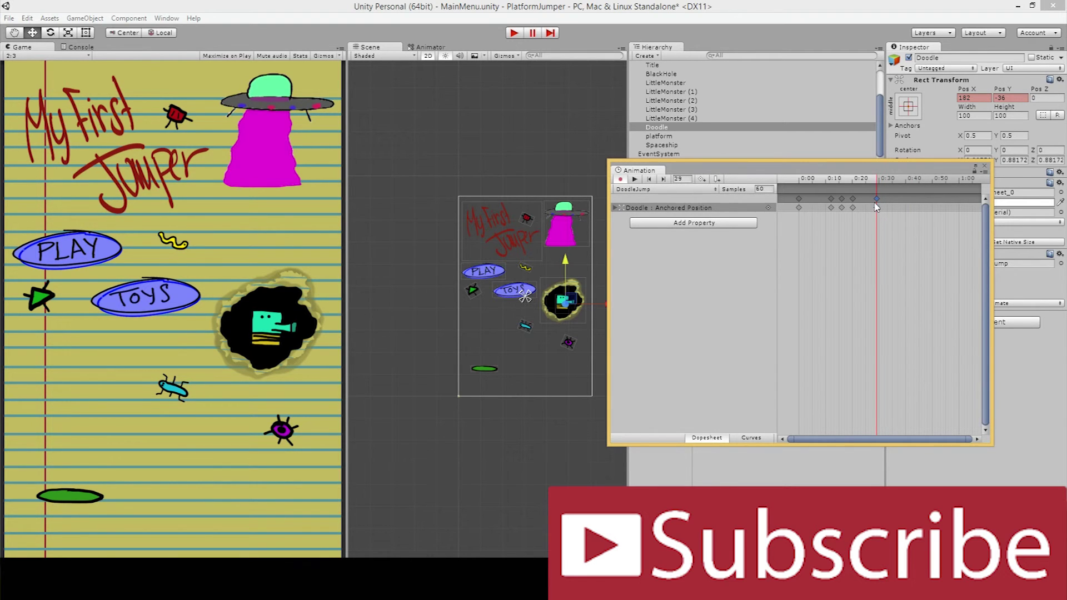
{"action": "left_click", "coordinate": [636, 178]}
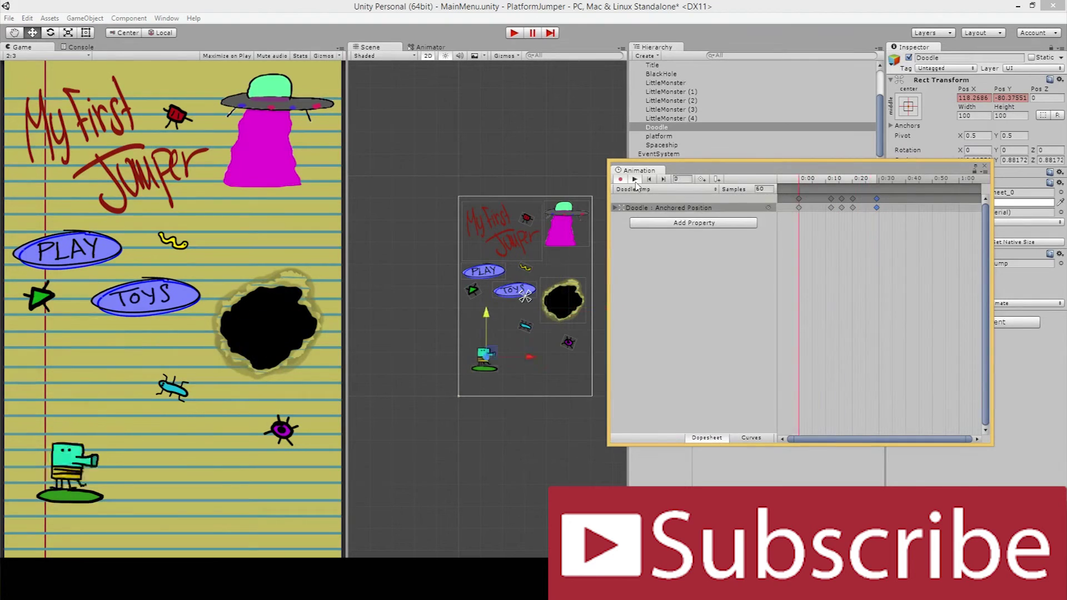
{"action": "mouse_move", "coordinate": [876, 199]}
{"action": "left_mouse_down"}
{"action": "mouse_move", "coordinate": [911, 201]}
{"action": "mouse_move", "coordinate": [782, 181]}
{"action": "left_mouse_up"}
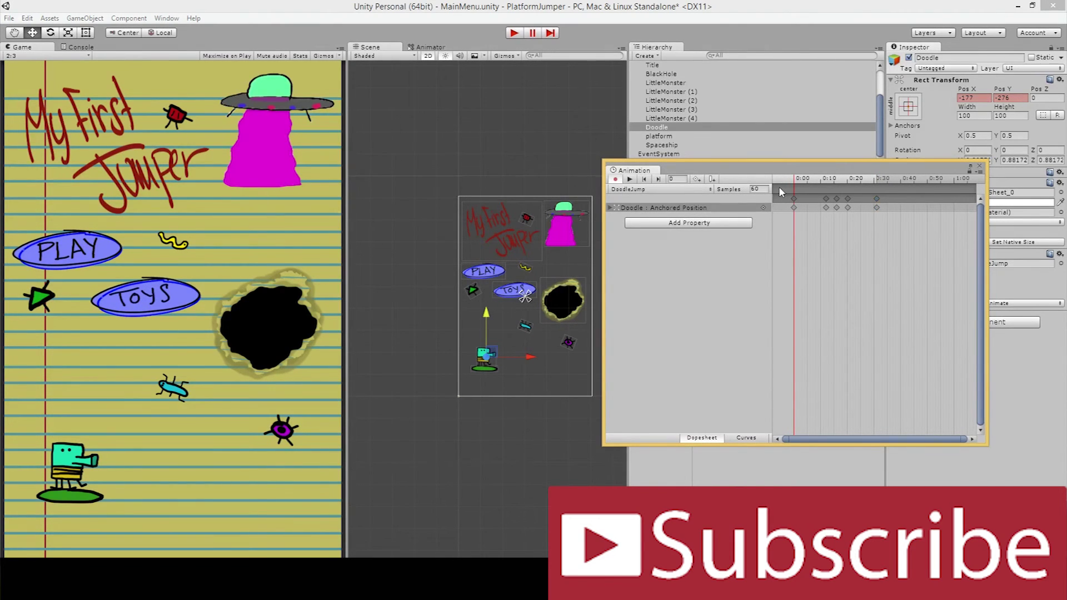
Preview the retimed jump, then shift the middle keyframes later in the clip
{"action": "left_click", "coordinate": [629, 178]}
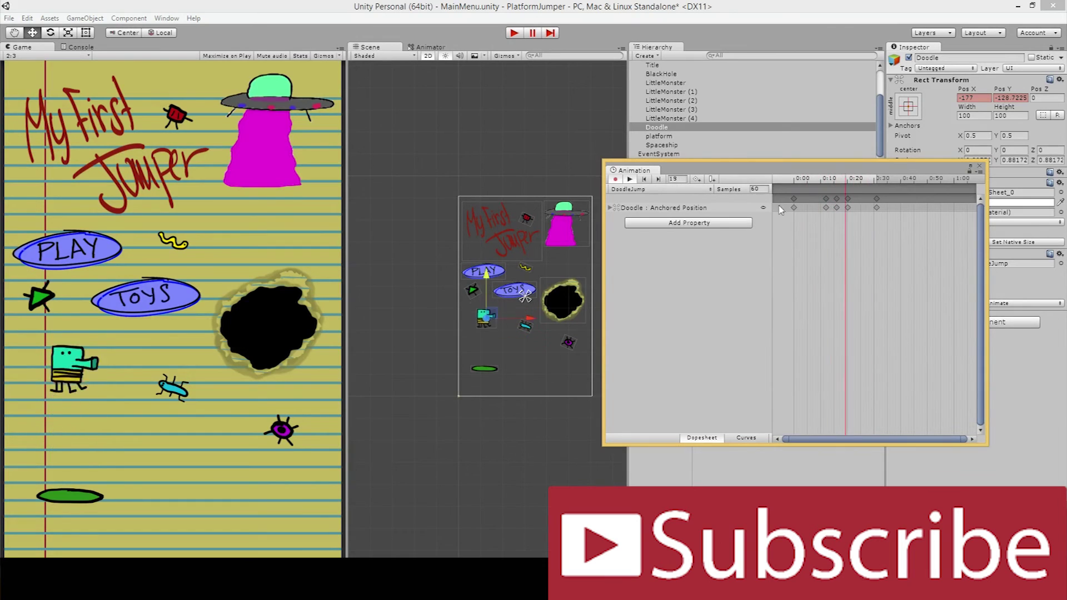
{"action": "left_click", "coordinate": [630, 179]}
{"action": "left_click_drag", "start_coordinate": [877, 207], "coordinate": [899, 207]}
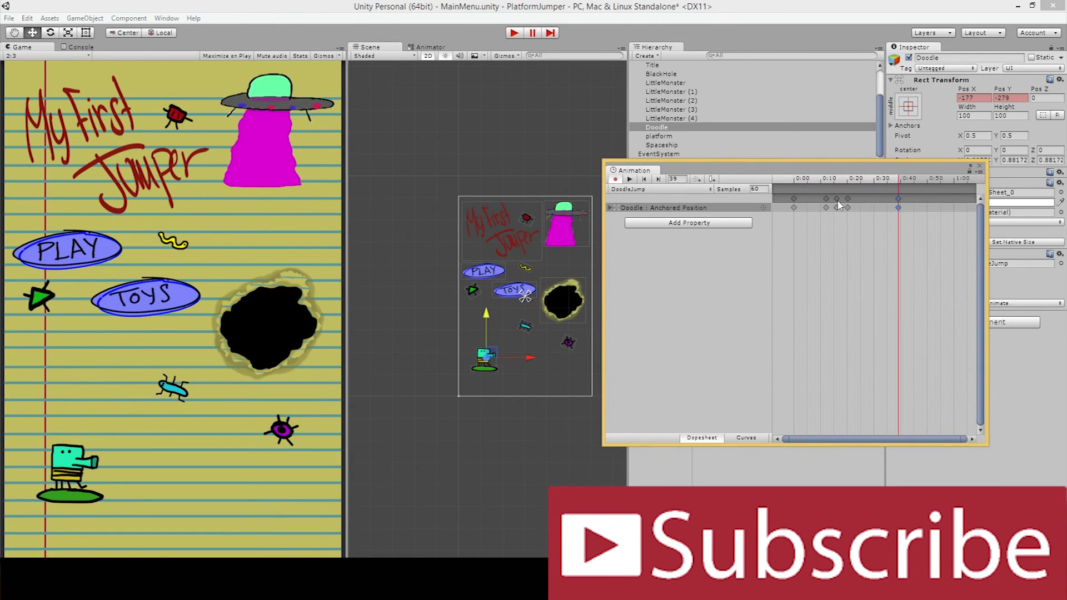
{"action": "mouse_move", "coordinate": [821, 196]}
{"action": "left_mouse_down"}
{"action": "mouse_move", "coordinate": [851, 217]}
{"action": "mouse_move", "coordinate": [846, 207]}
{"action": "left_mouse_up"}
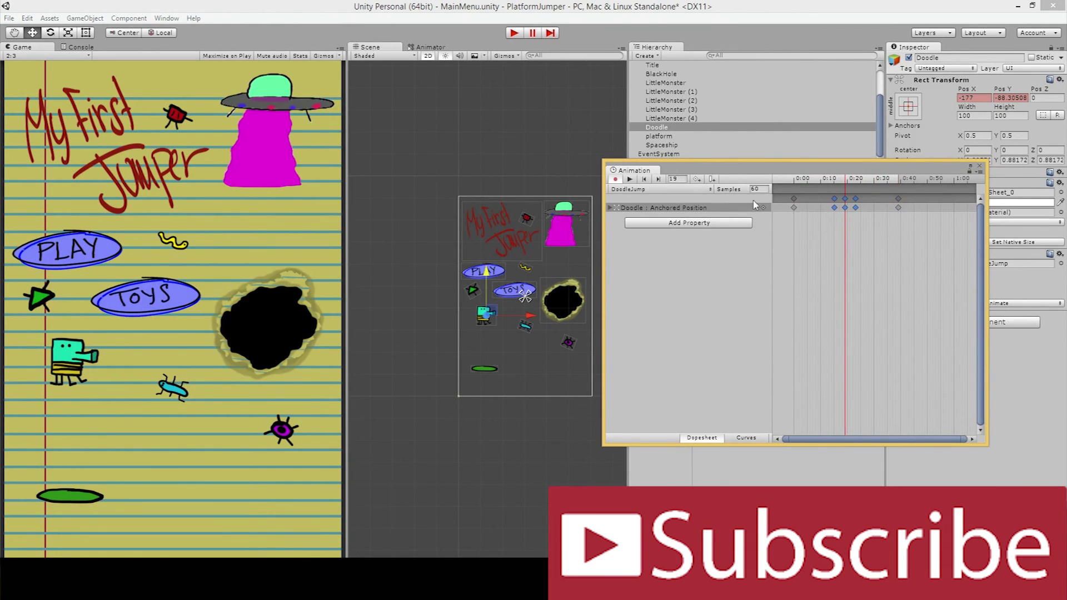
Preview the jump again, close the Animation window, and select the little monster near the black hole
{"action": "left_click", "coordinate": [630, 179]}
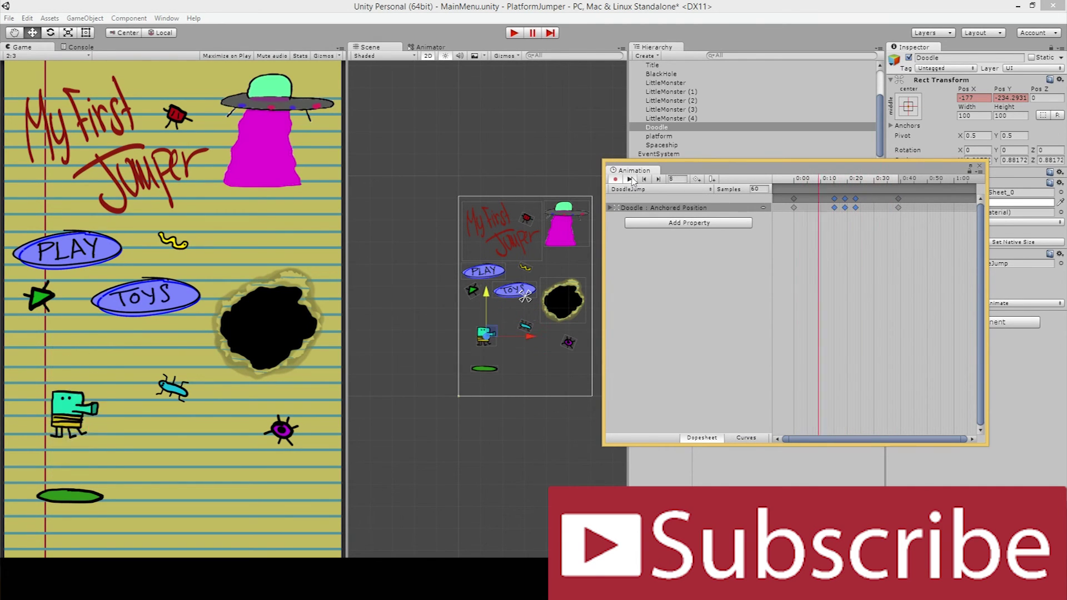
{"action": "left_click", "coordinate": [639, 179]}
{"action": "left_click", "coordinate": [980, 167]}
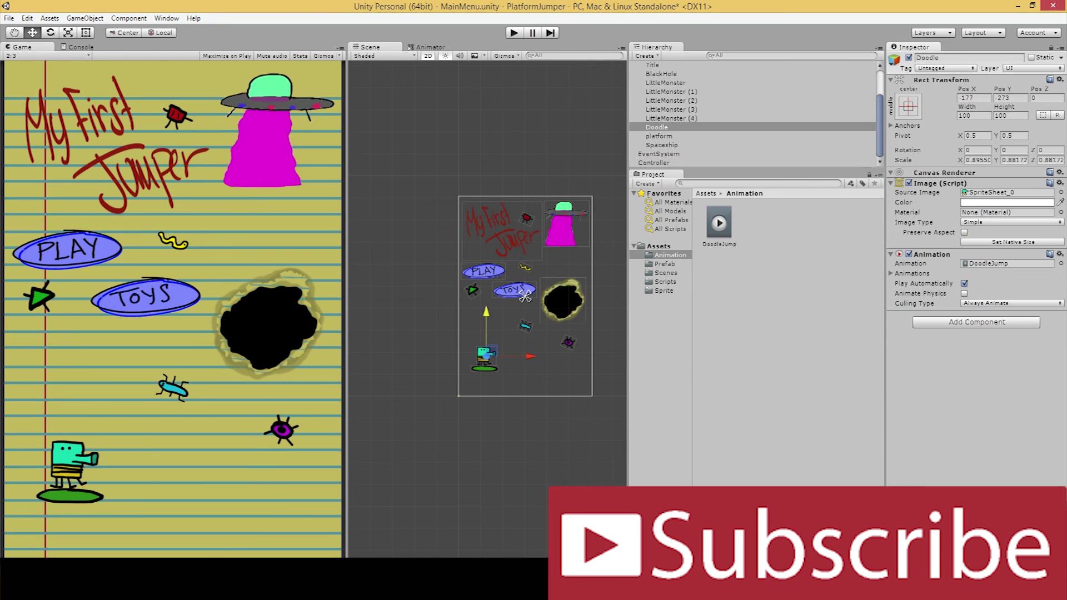
{"action": "left_click", "coordinate": [525, 328]}
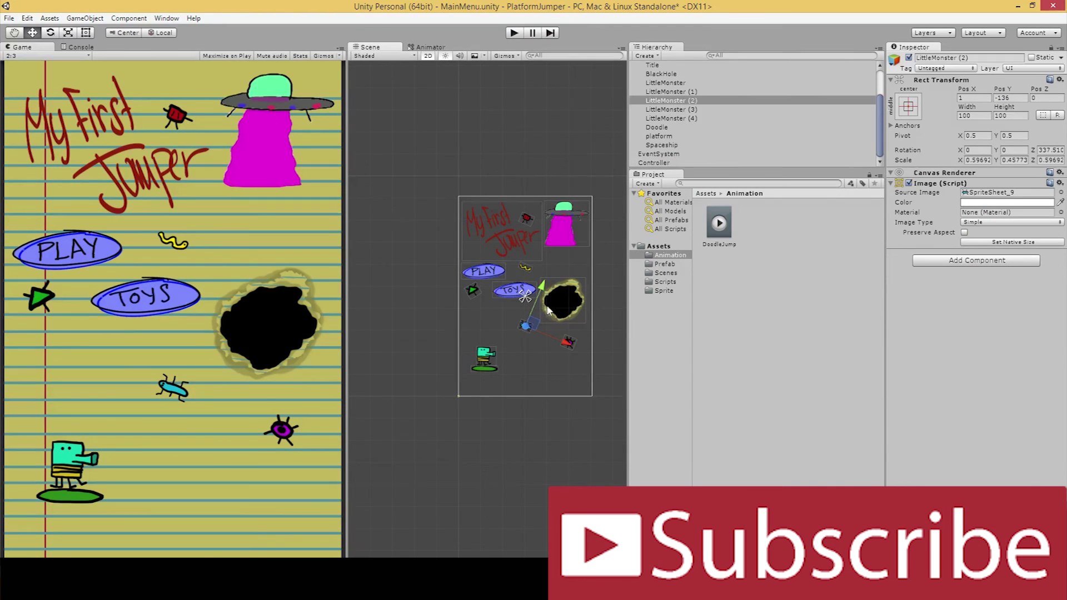